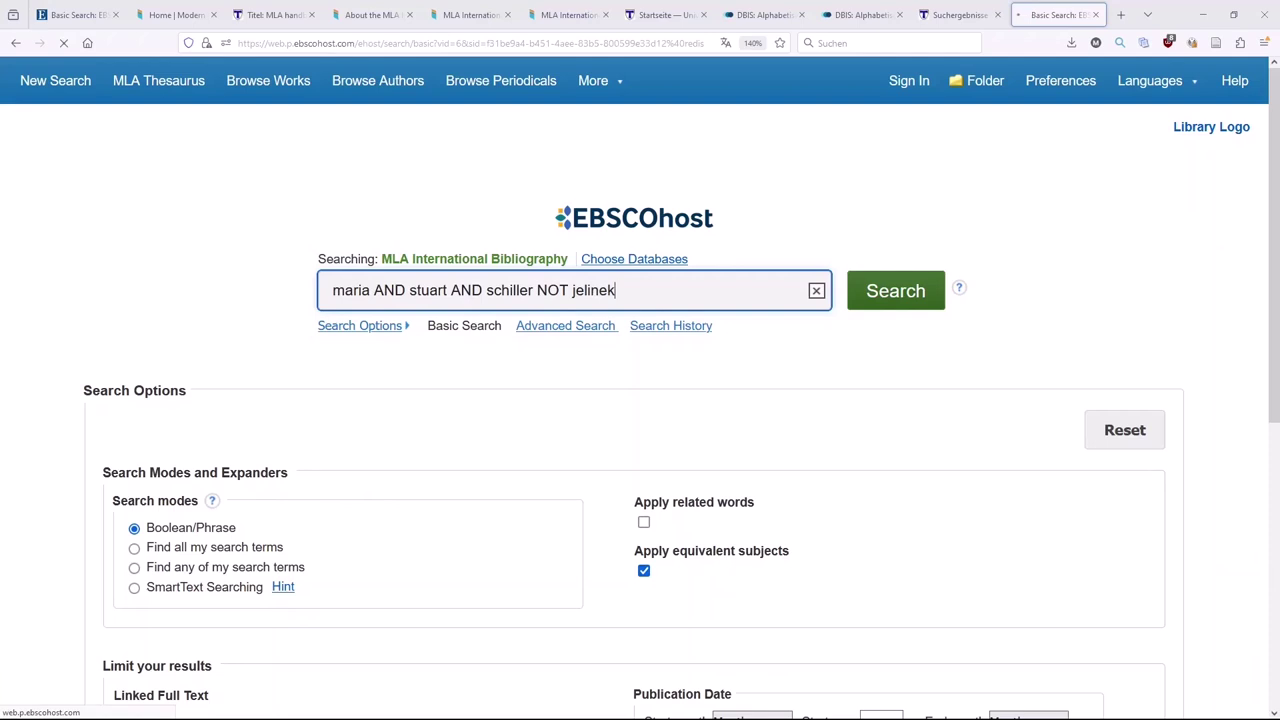
Try the search modes Find all my search terms and Find any of my search terms, ending on SmartText Searching.
scroll(266, 337, "down", 1)
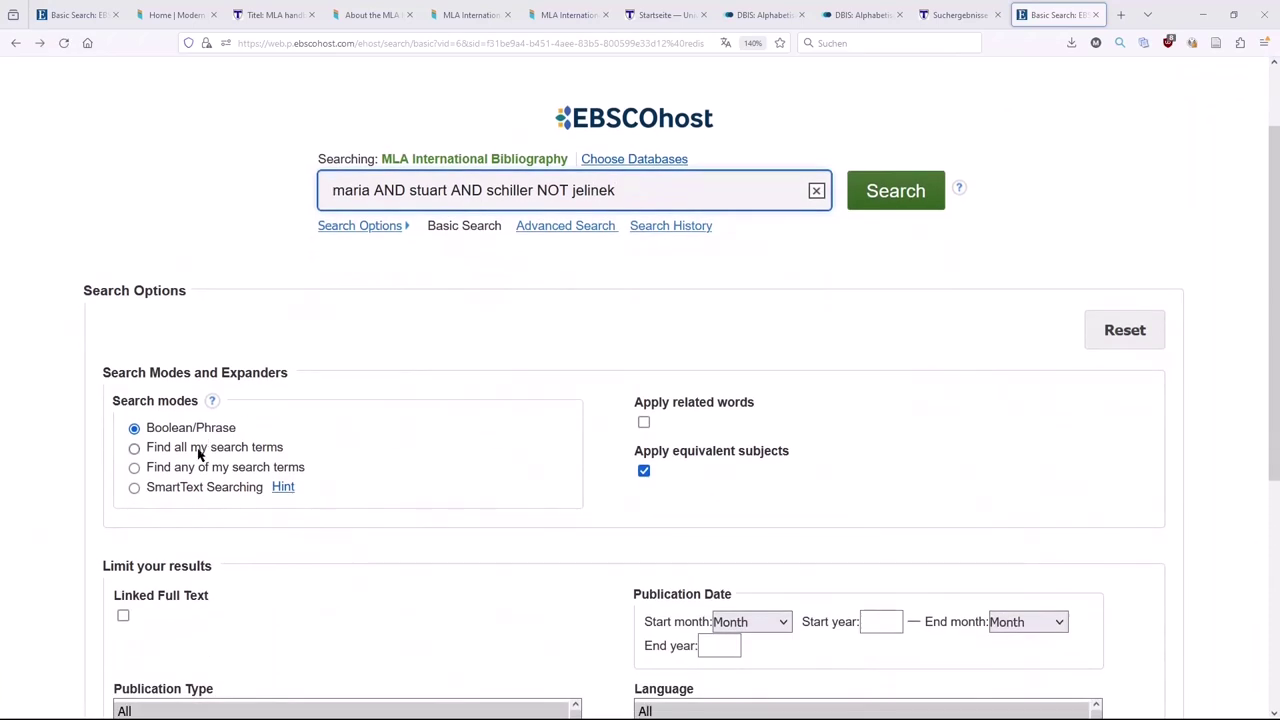
left_click(135, 449)
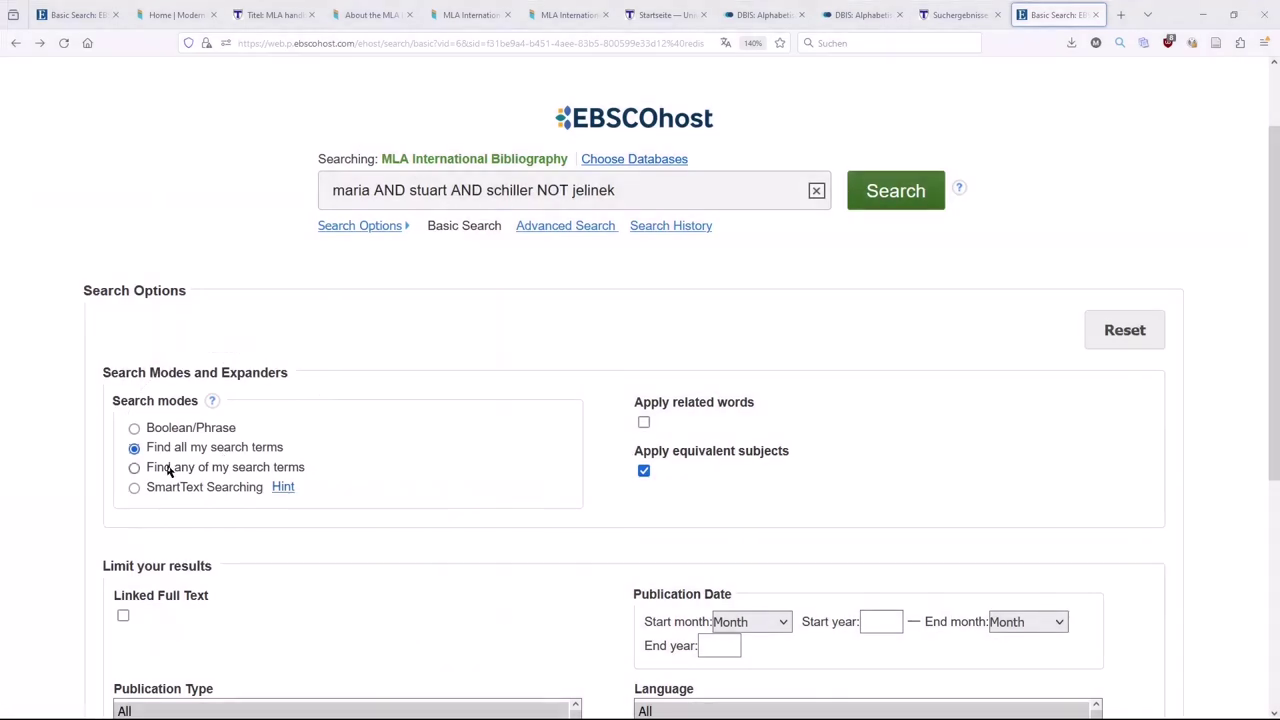
left_click(134, 468)
left_click(134, 487)
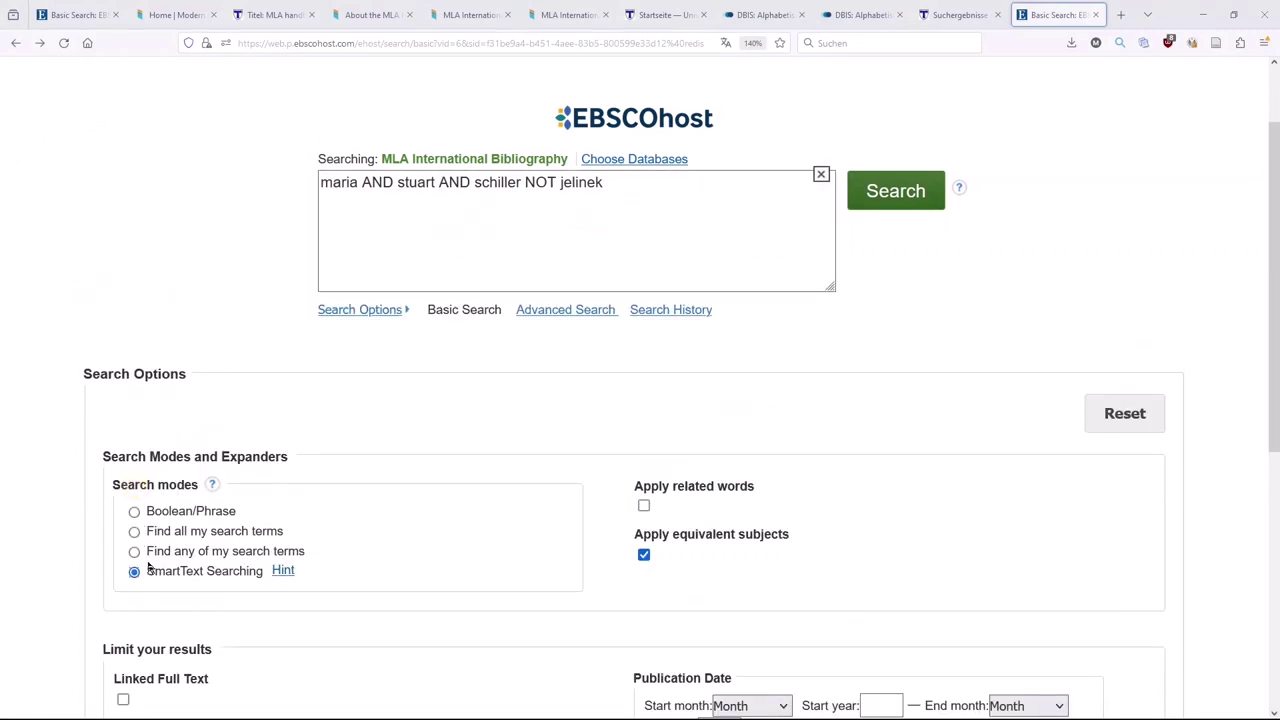
scroll(163, 572, "down", 2)
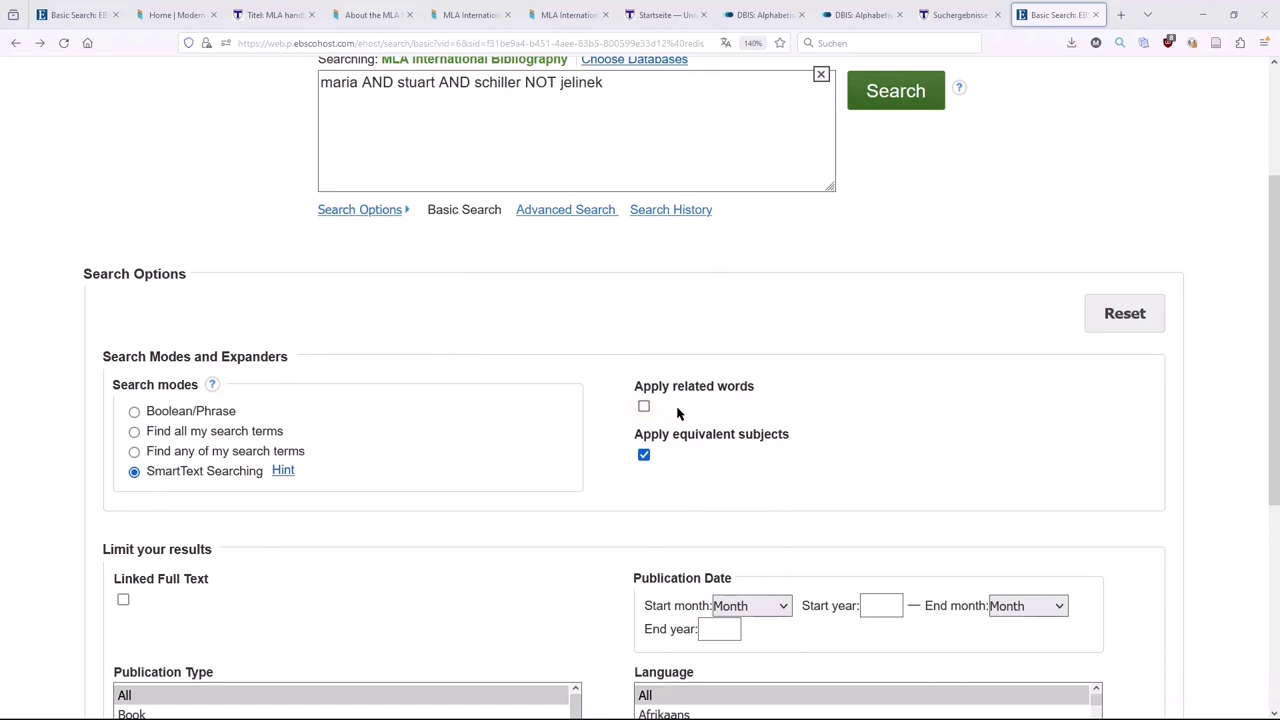
left_click(644, 456)
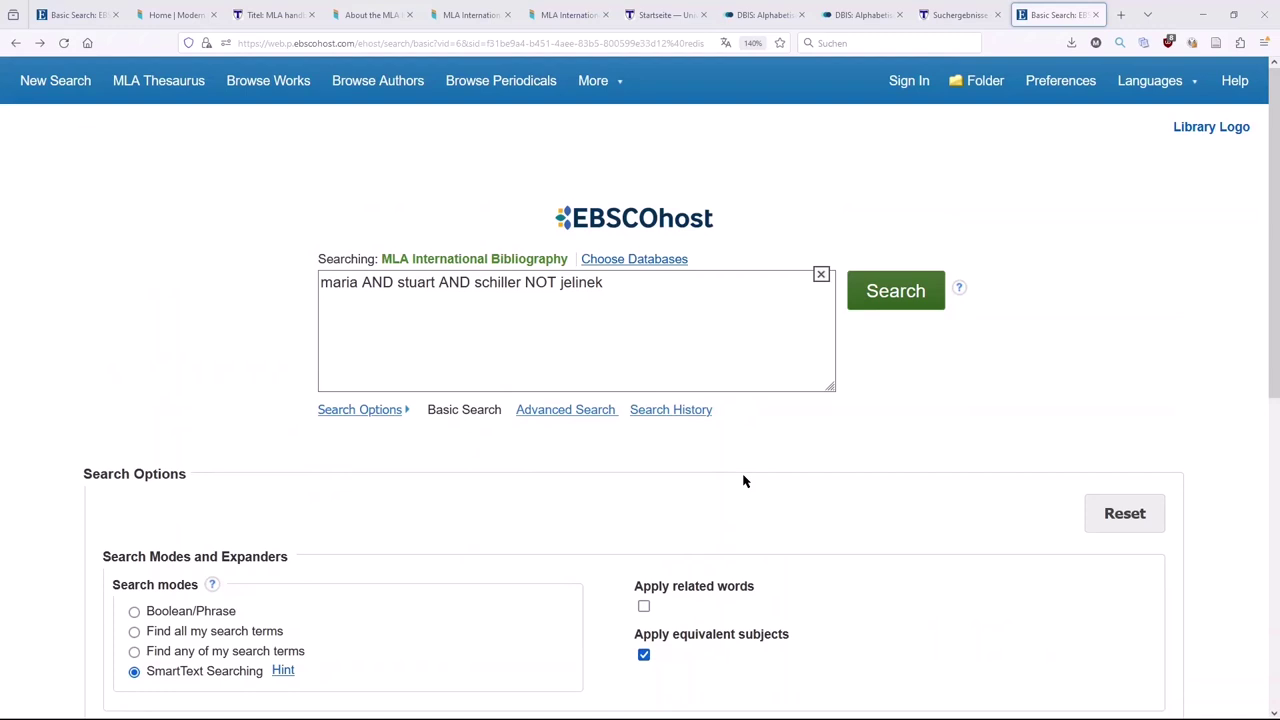
Open the advanced search and enter "heinrich mann" as the first search term in the SU Subject field.
left_click(527, 416)
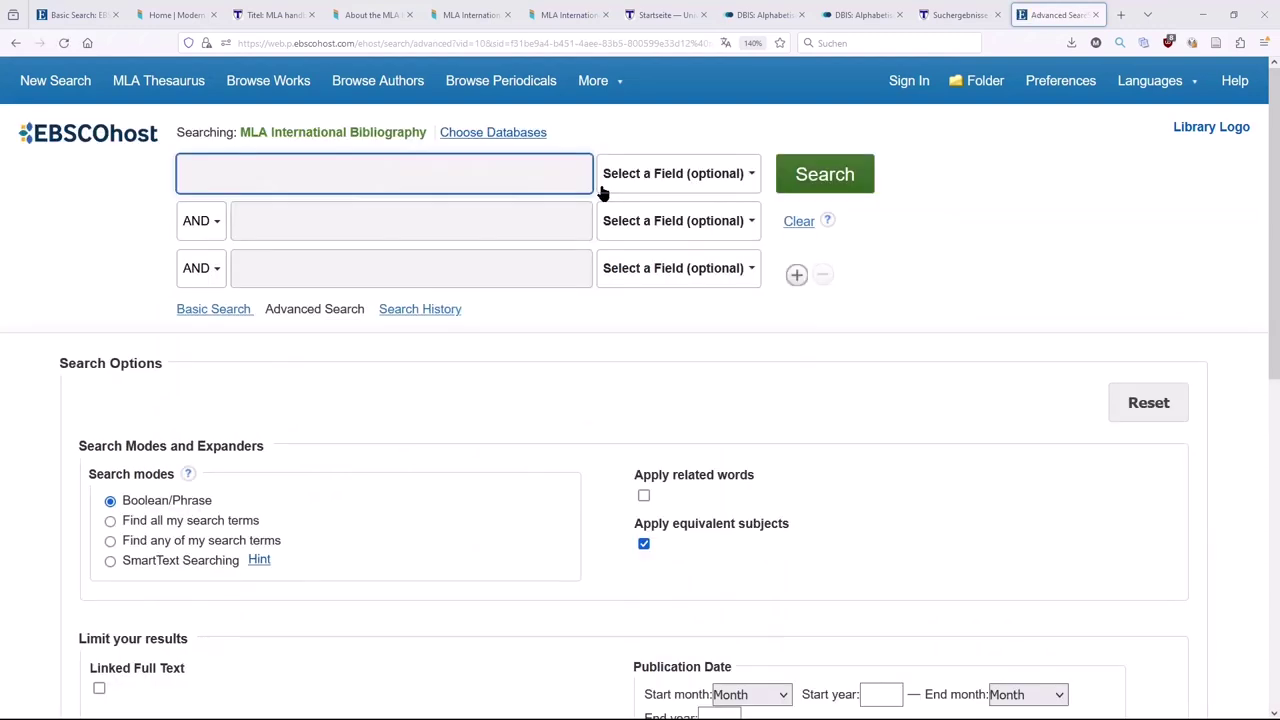
left_click(630, 188)
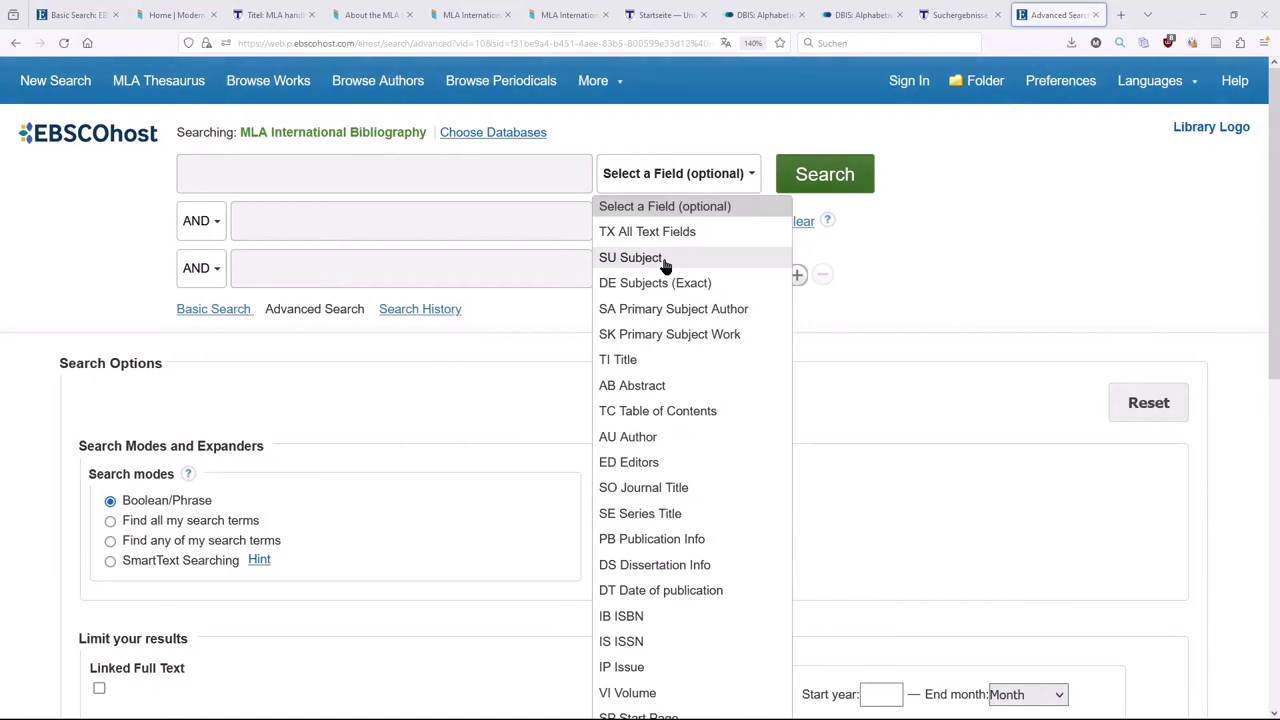
left_click(665, 262)
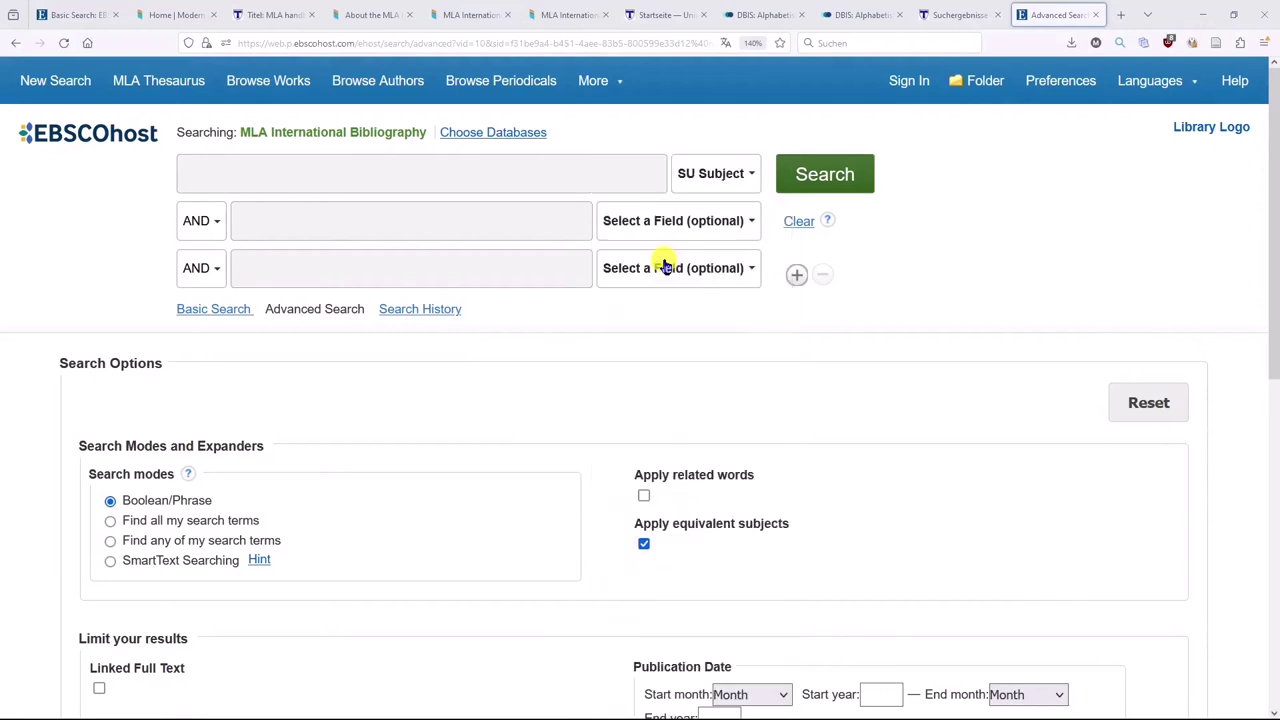
left_click(553, 176)
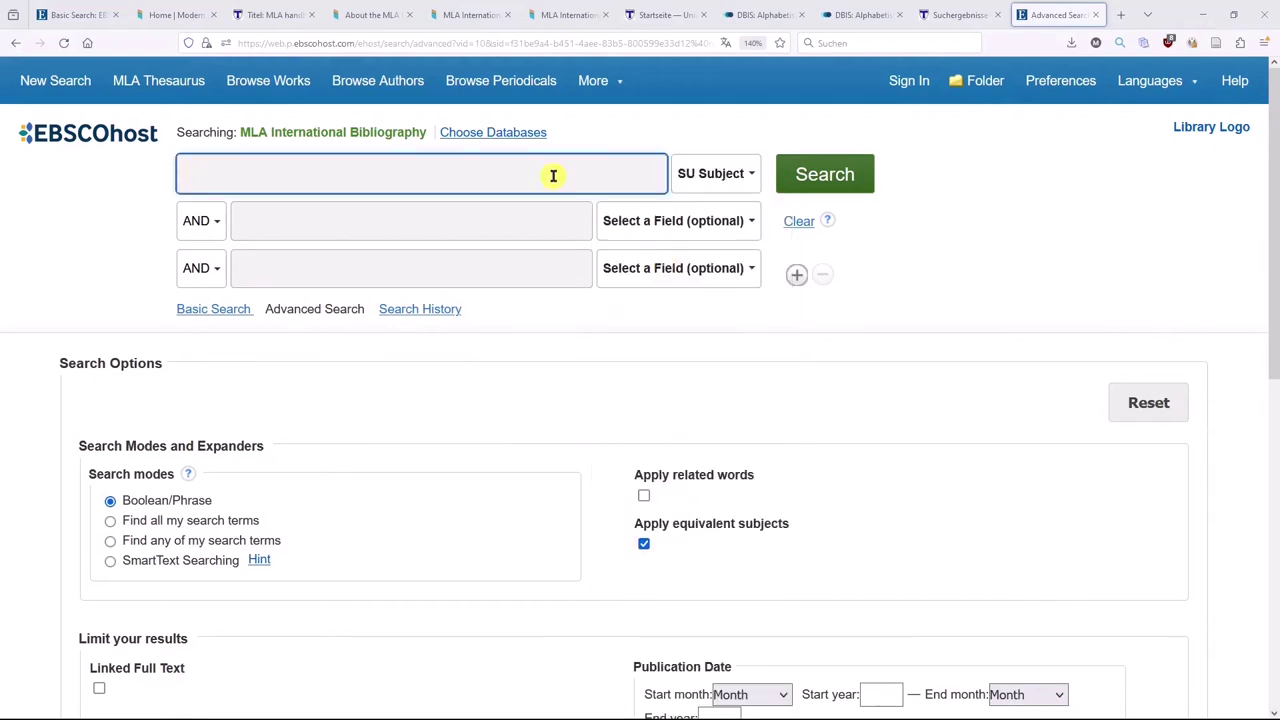
type("heinrich mann")
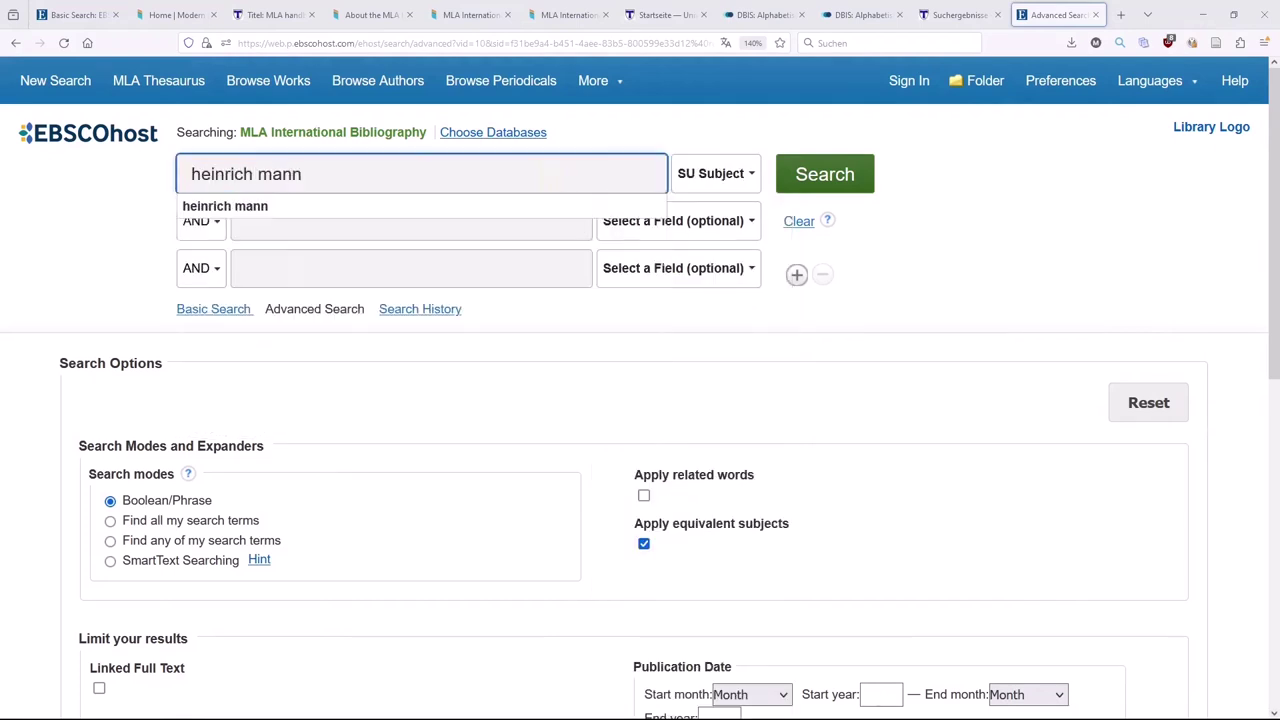
Add "france" as a second SU Subject term combined with AND, and run the search.
left_click(643, 222)
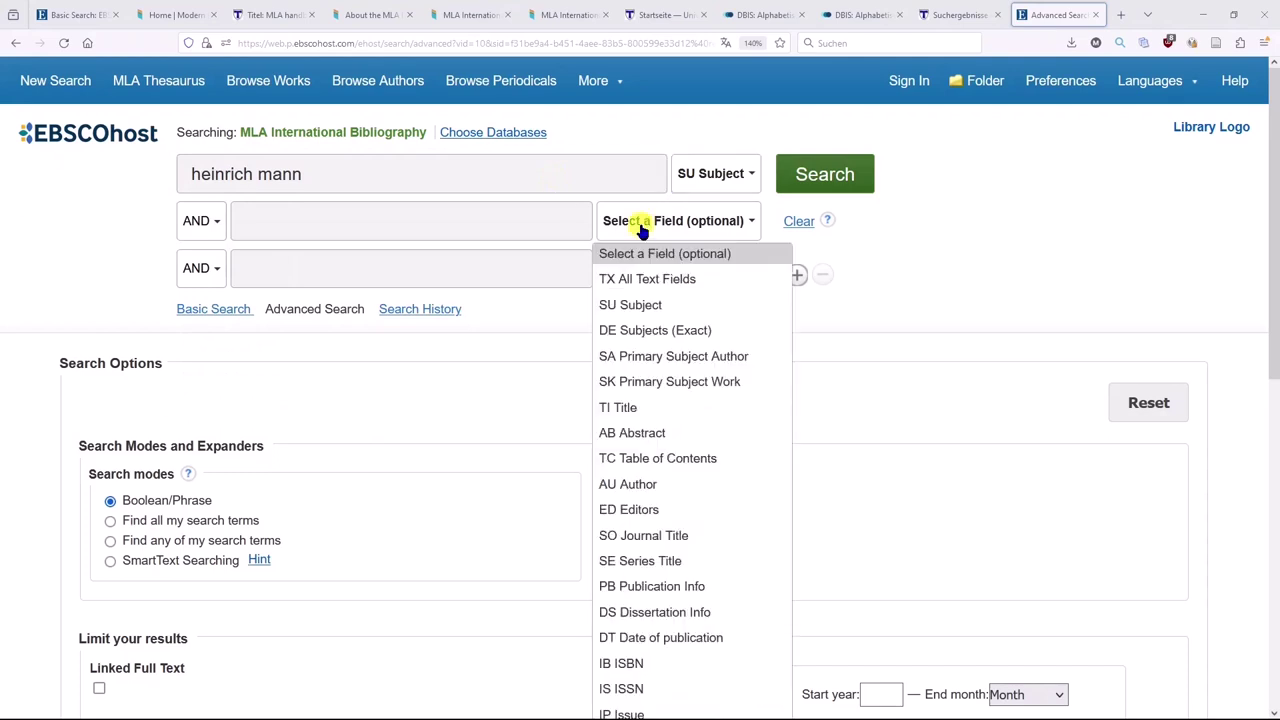
left_click(657, 304)
left_click(373, 224)
type("f")
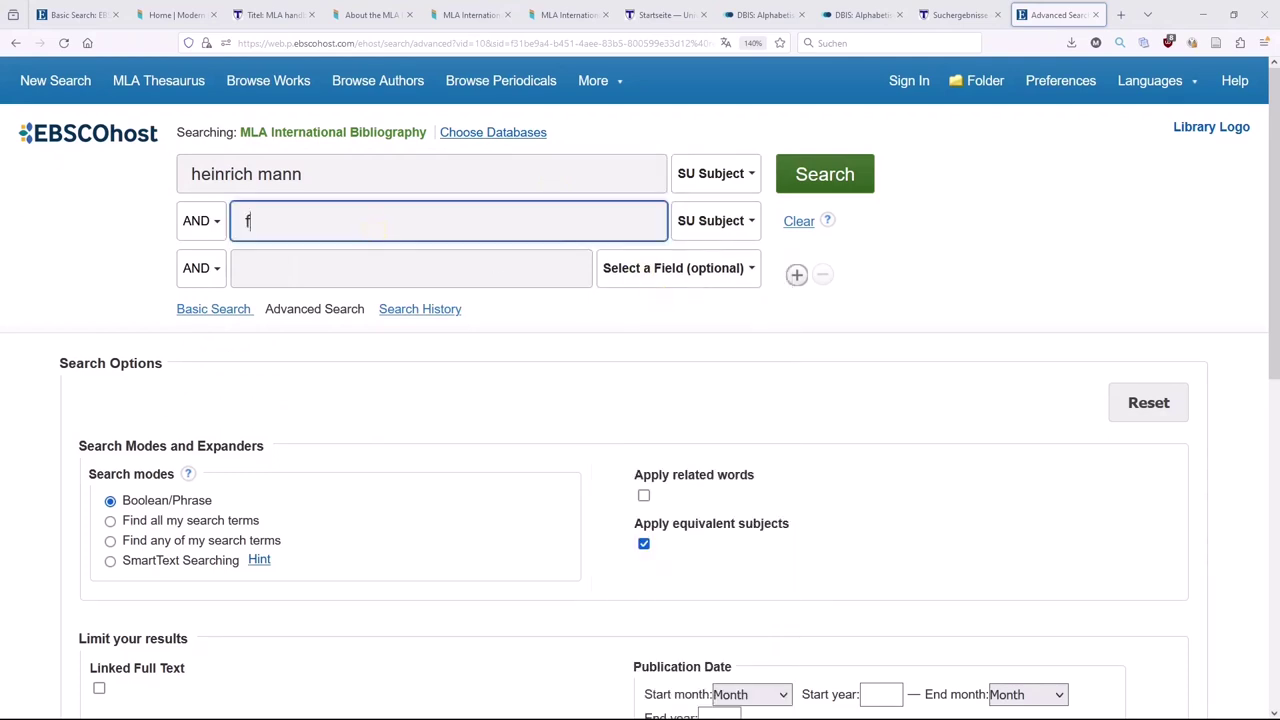
type("rance")
left_click(343, 259)
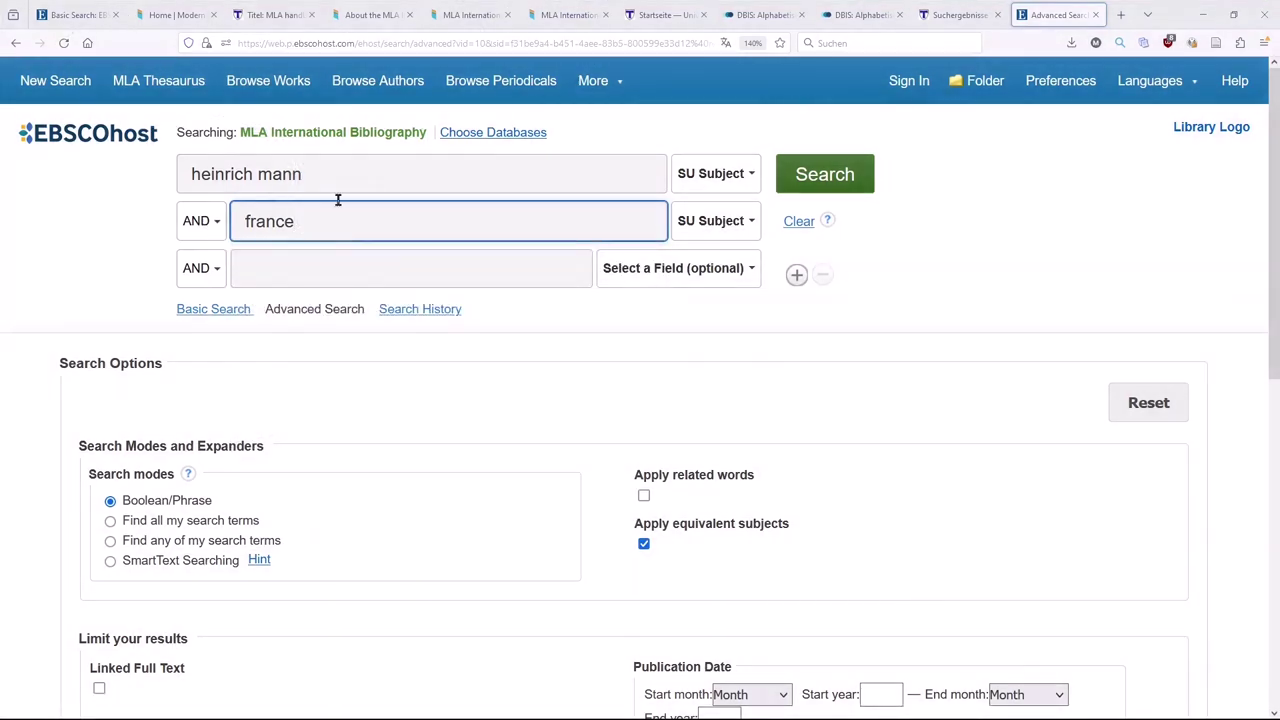
left_click(784, 174)
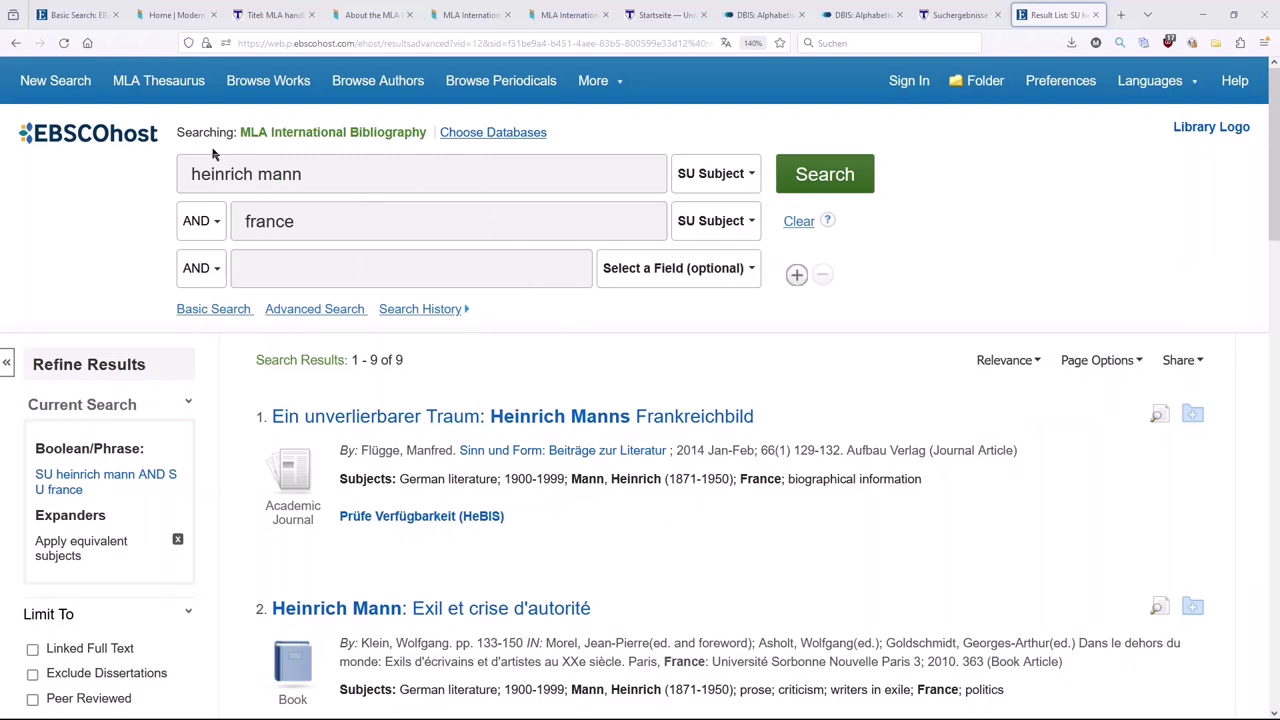
Browse the MLA Thesaurus for the term "reception" with relevancy-ranked matching.
left_click(155, 91)
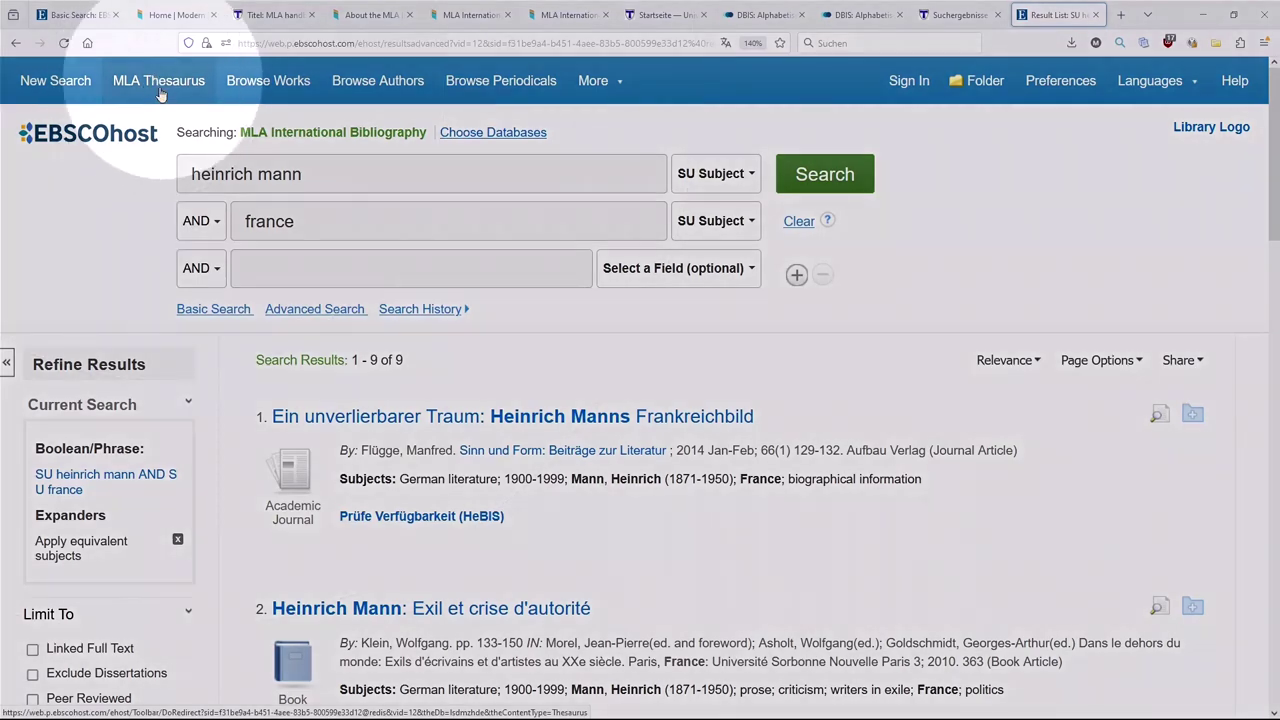
left_click(155, 85)
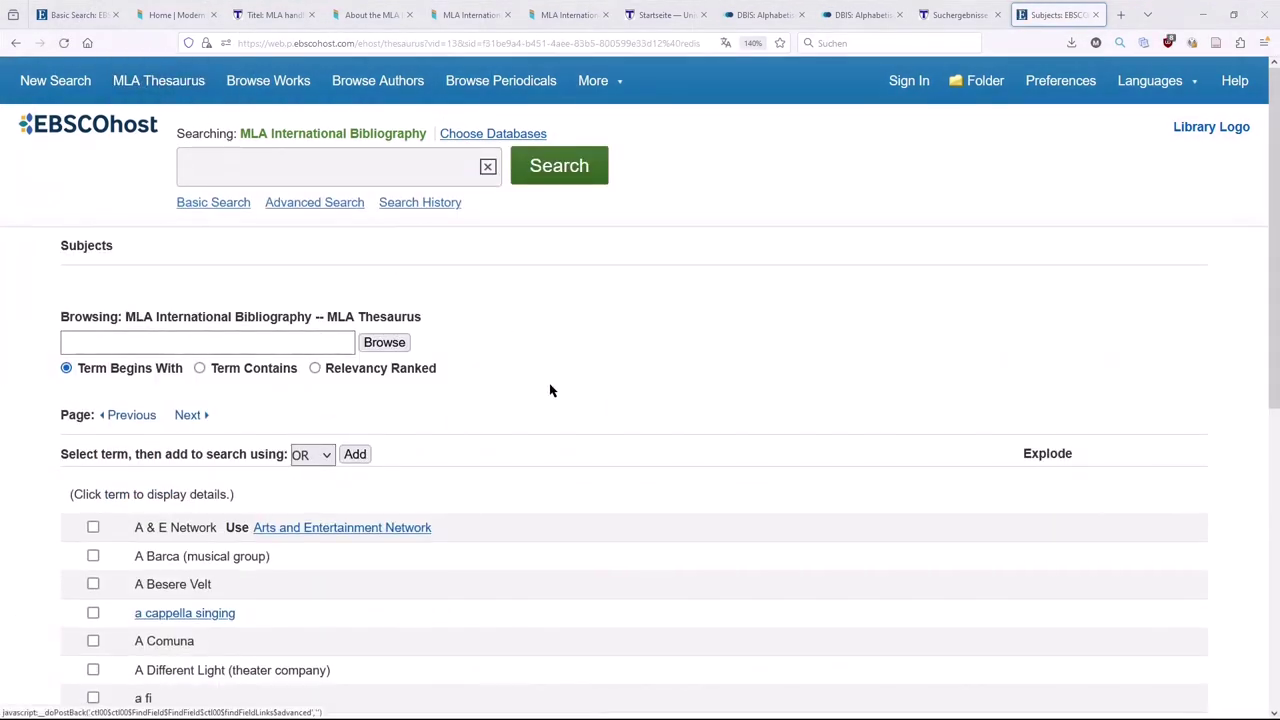
scroll(550, 390, "down", 5)
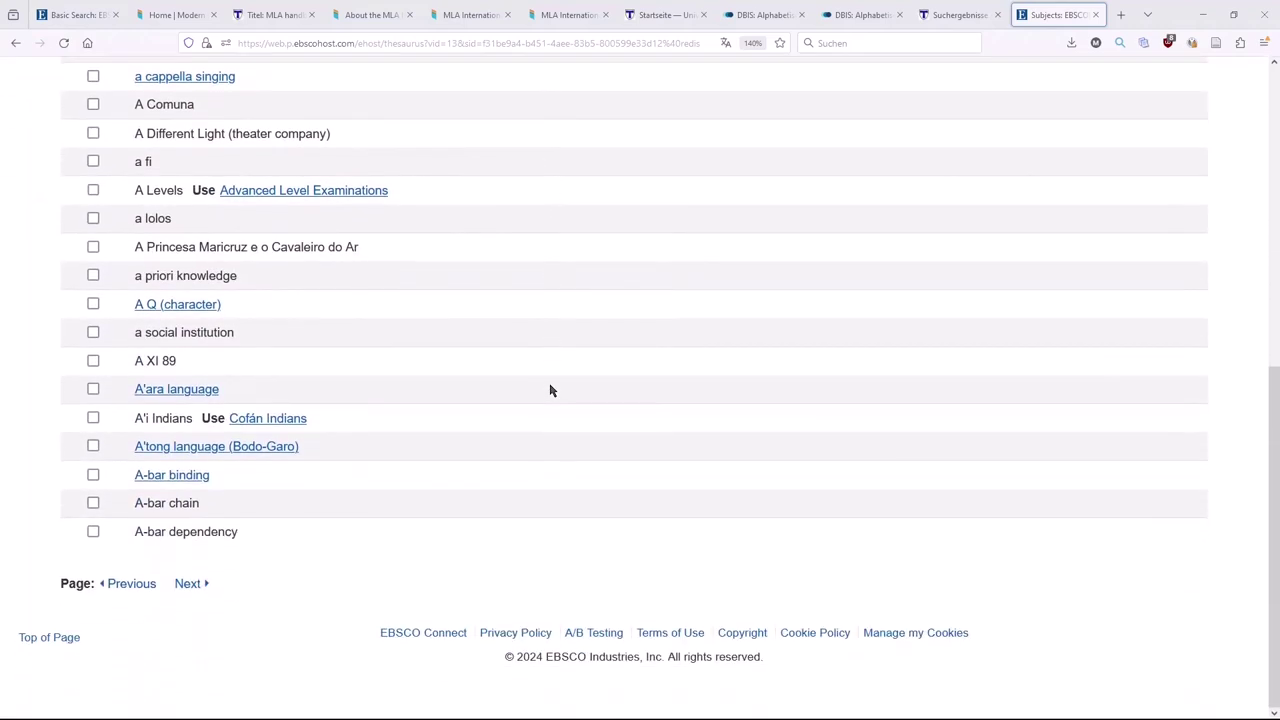
scroll(550, 390, "up", 3)
scroll(550, 390, "up", 3)
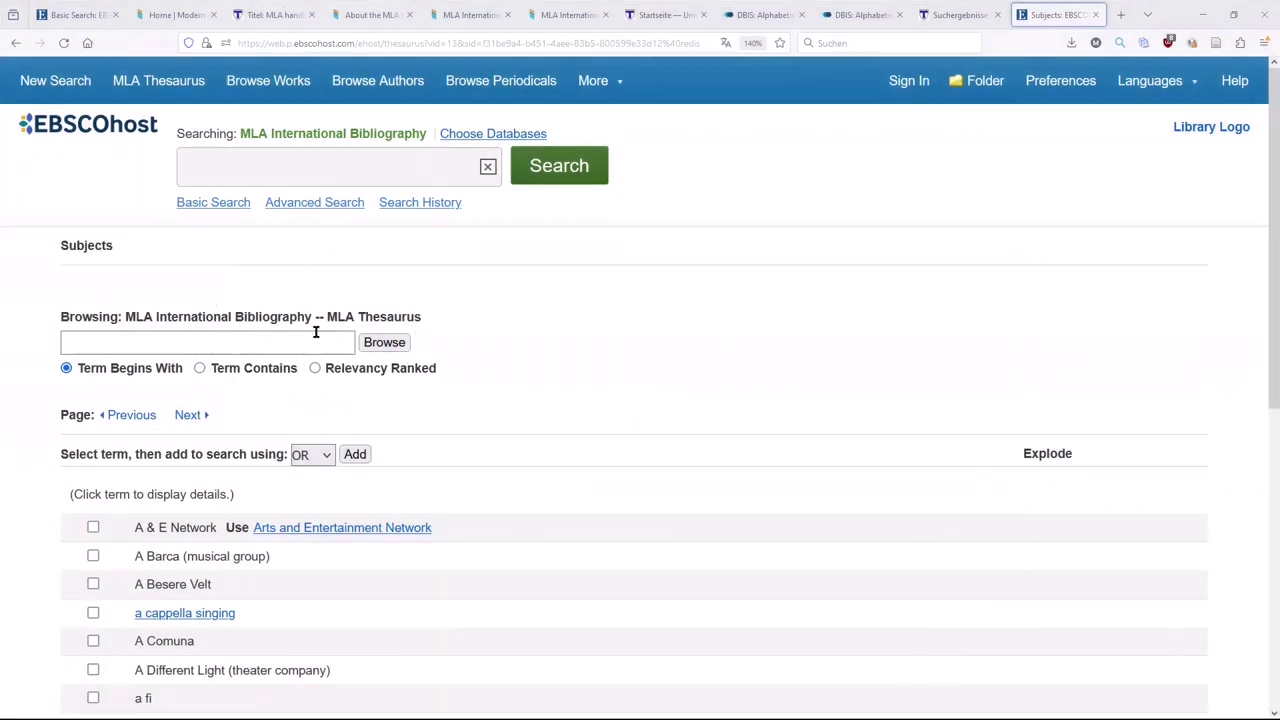
left_click(315, 368)
left_click(298, 347)
type("reception")
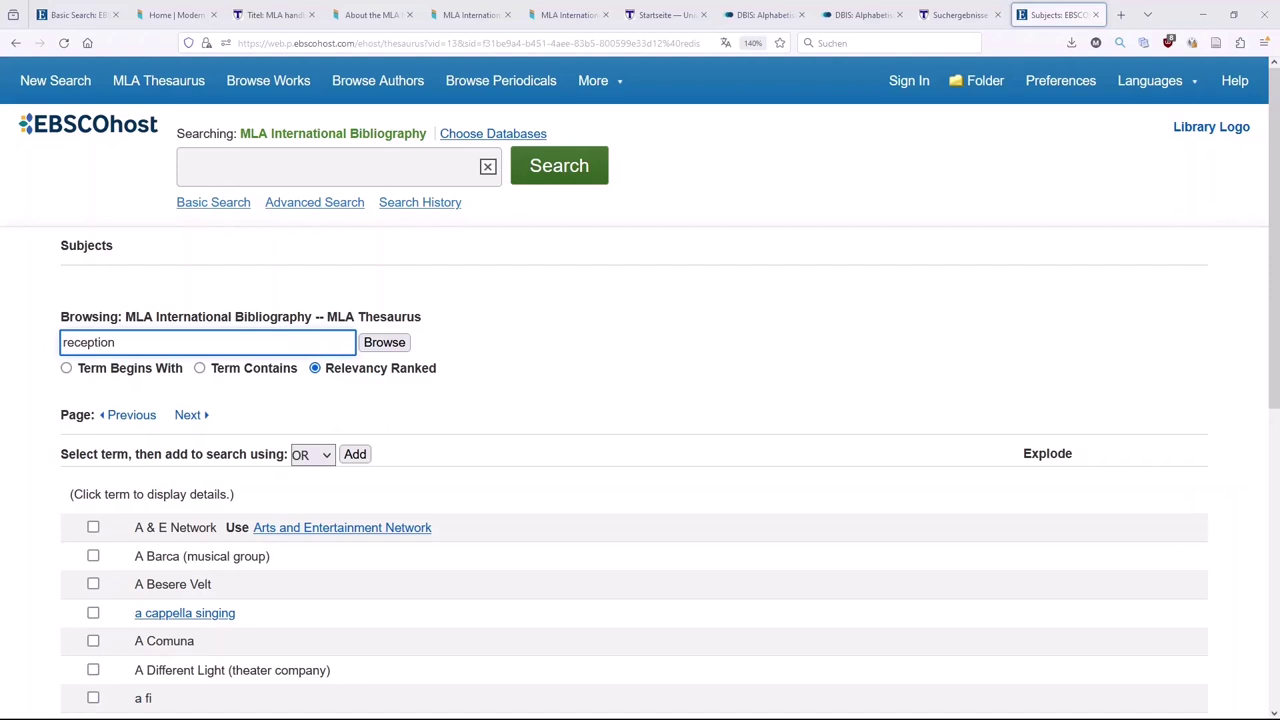
key("Return")
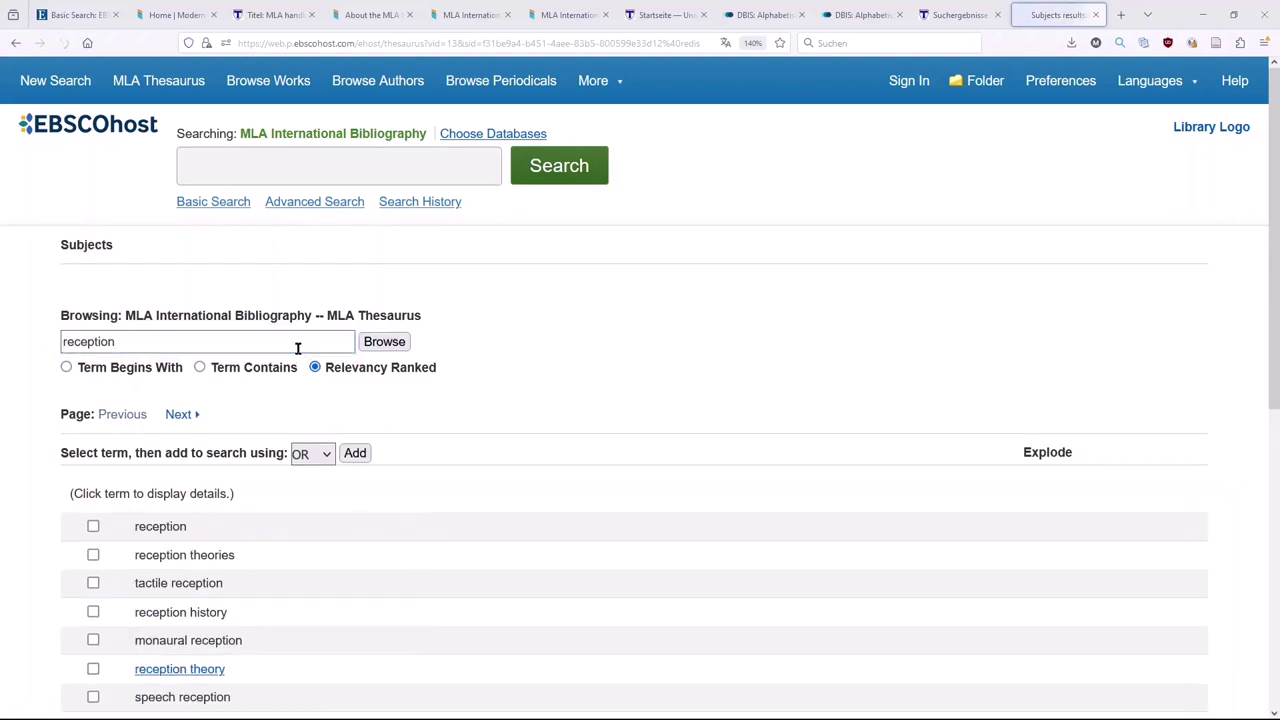
Add the thesaurus term "reception" to the search query.
scroll(297, 348, "down", 2)
scroll(297, 348, "down", 1)
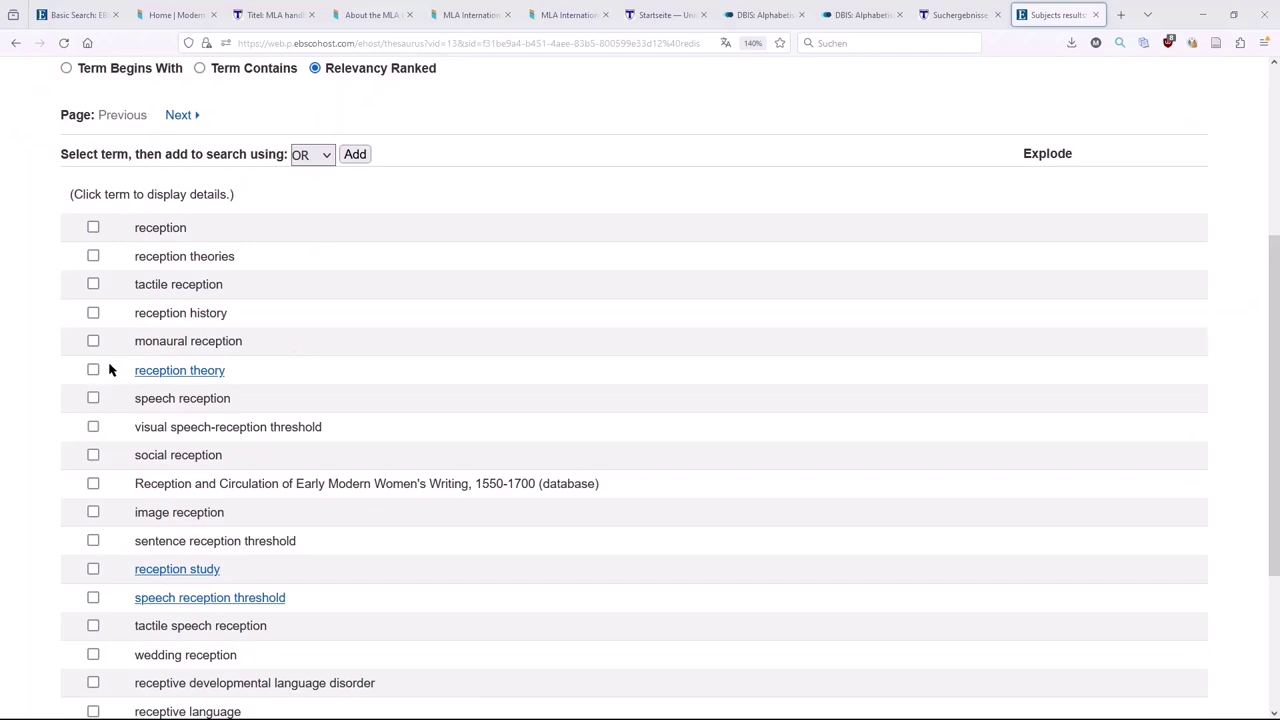
left_click(93, 227)
left_click(355, 154)
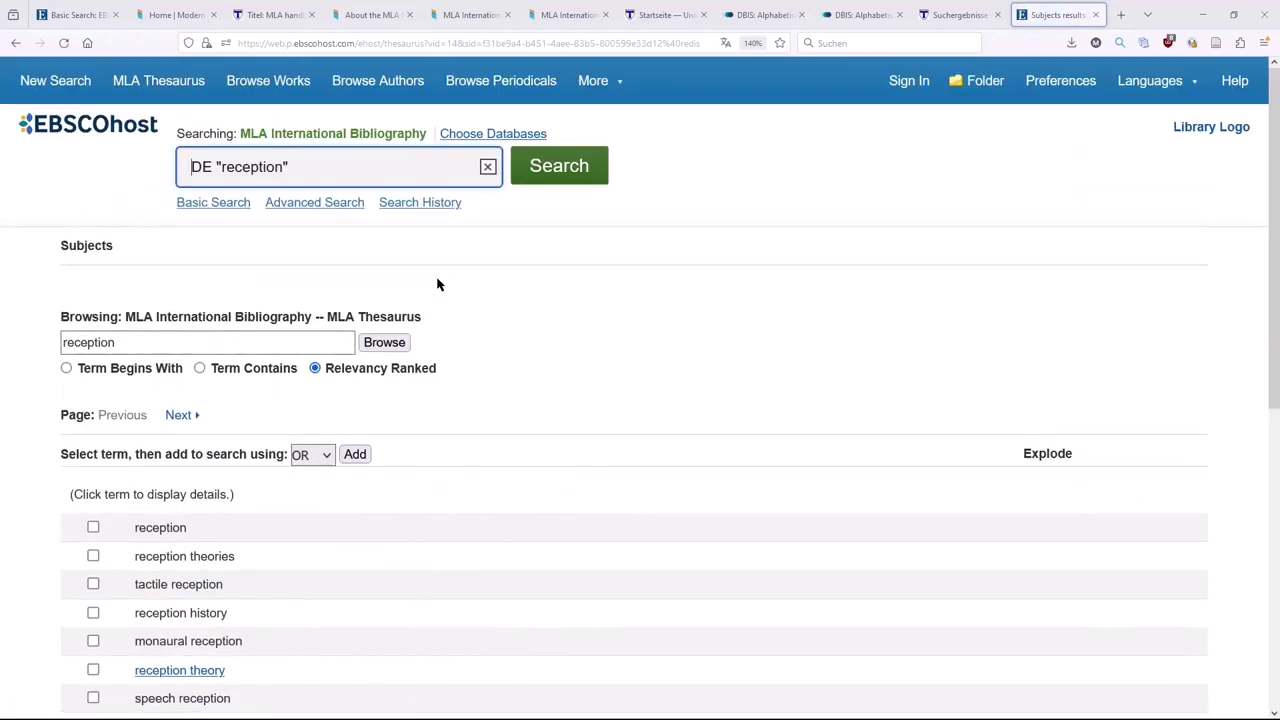
Reduce the query to the exact subject DE "reception theory" and run the search.
left_click(342, 167)
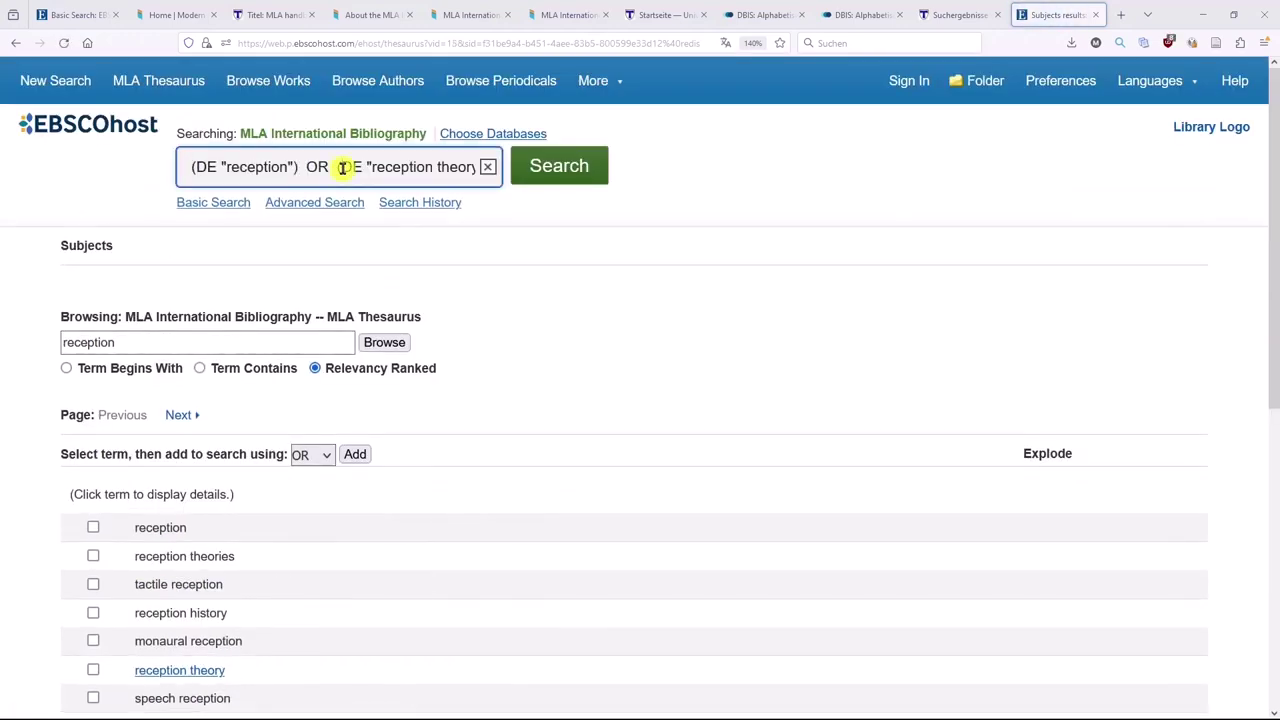
key("shift+Home")
key("BackSpace")
key("Return")
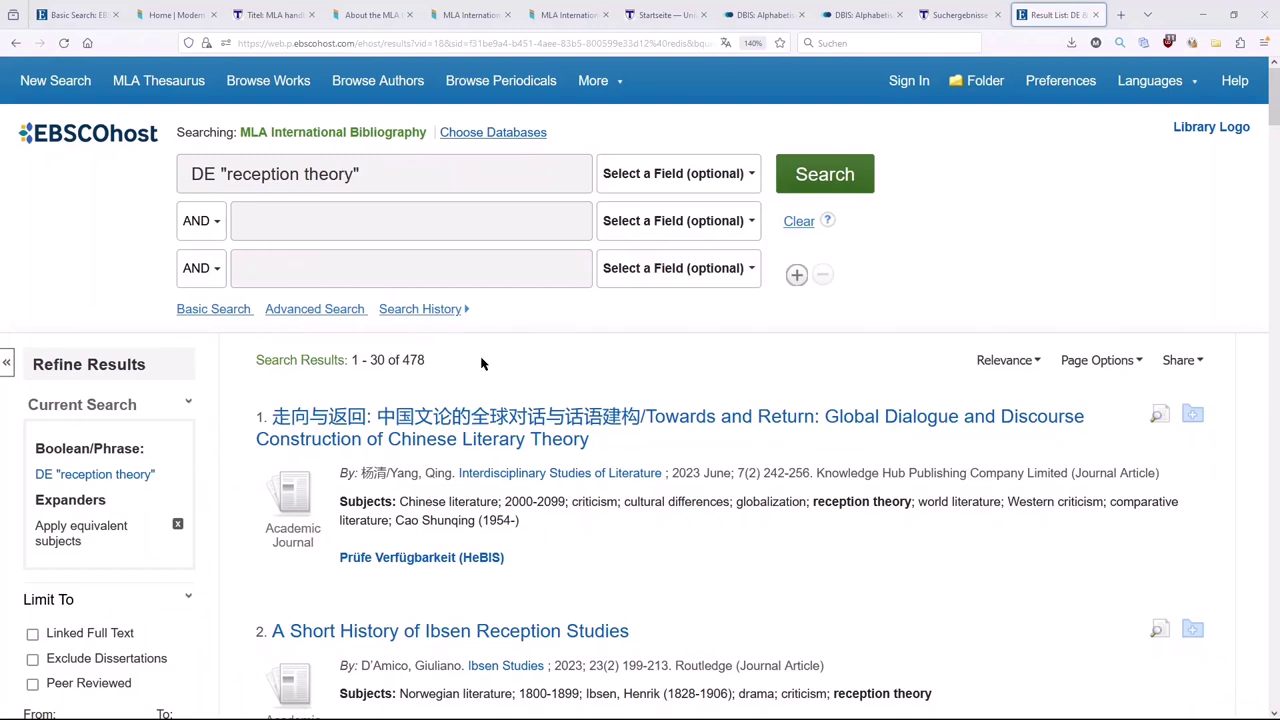
Examine the selectable search fields and the advanced search's result limiters, including the Linked Full Text option.
left_click(632, 176)
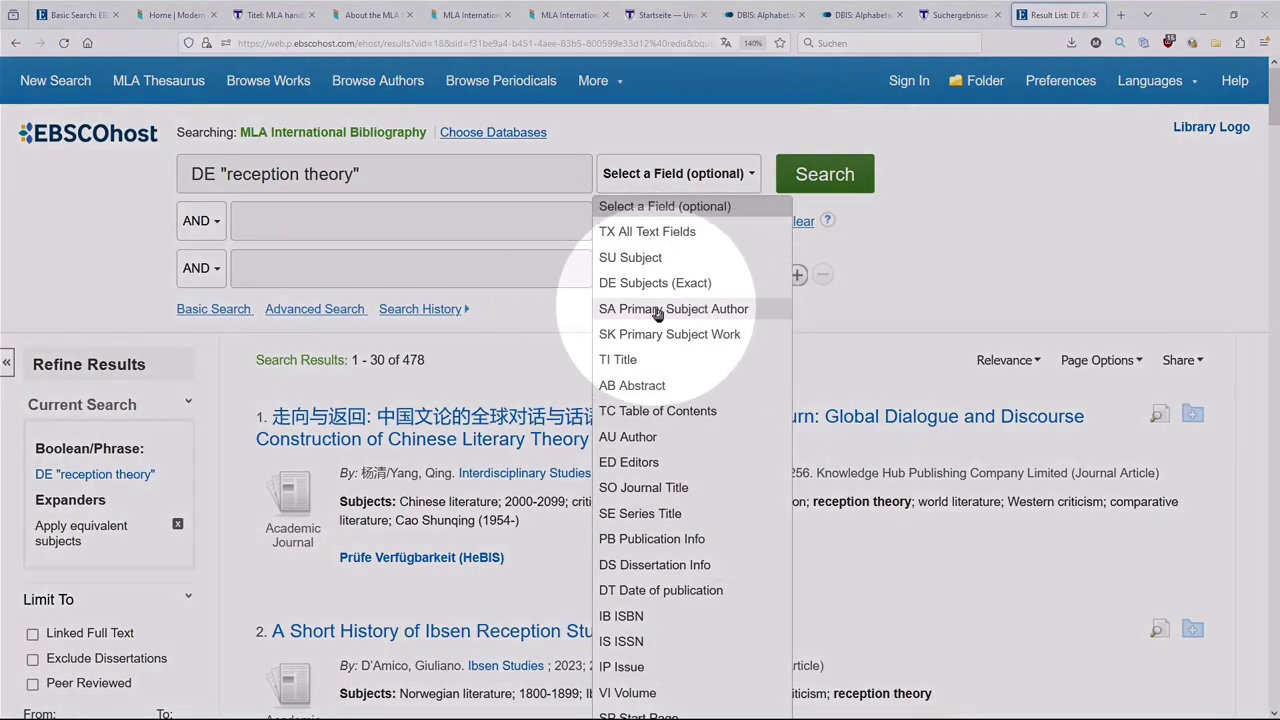
scroll(634, 660, "down", 4)
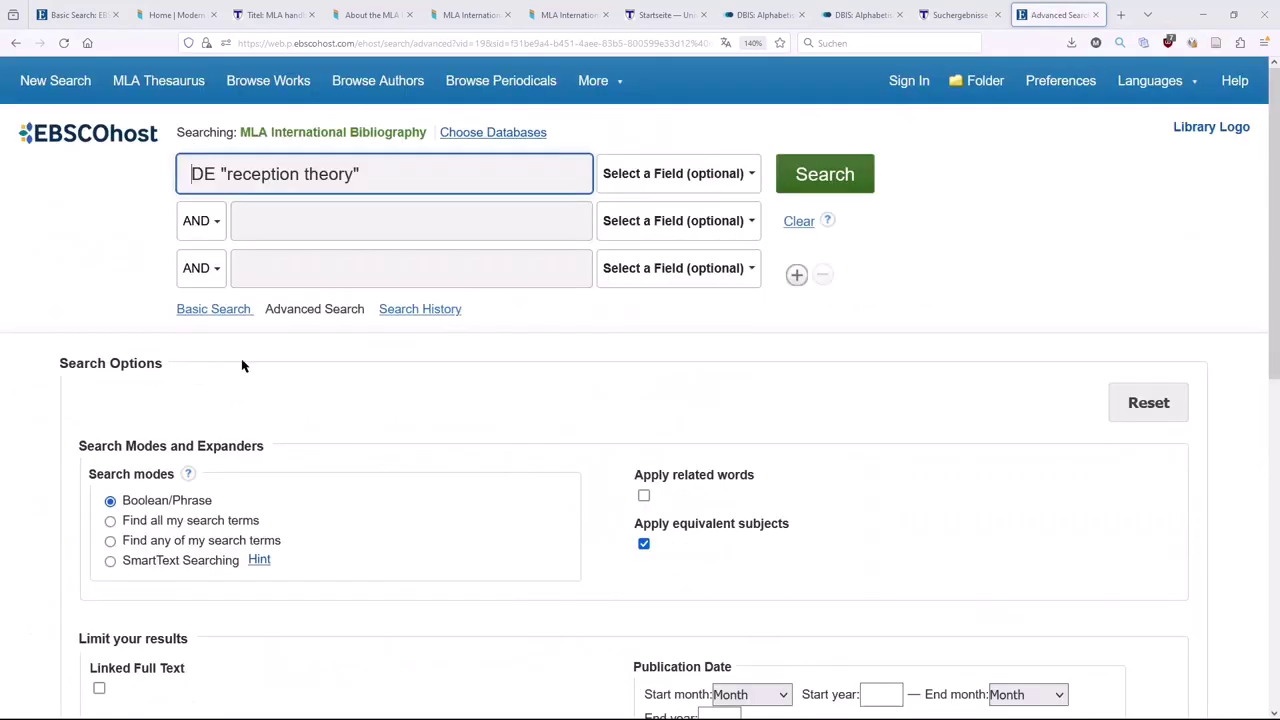
scroll(228, 460, "down", 3)
scroll(228, 460, "down", 3)
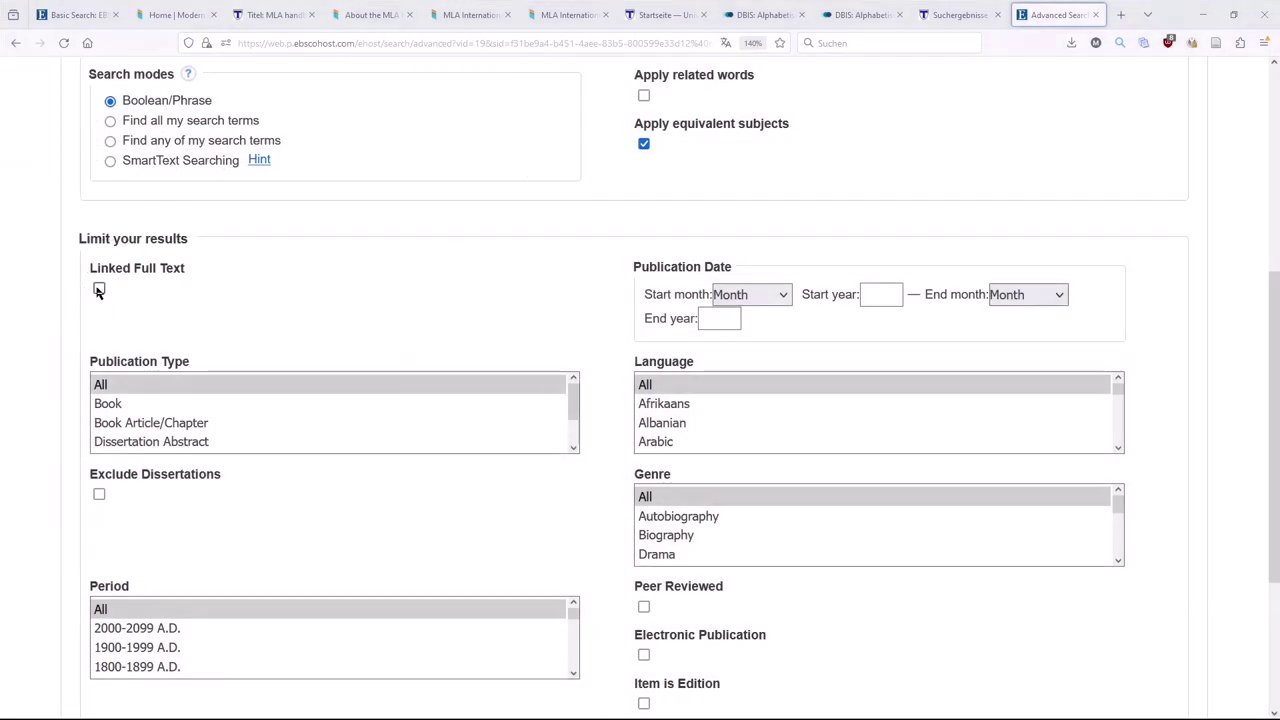
left_click(99, 290)
left_click(99, 290)
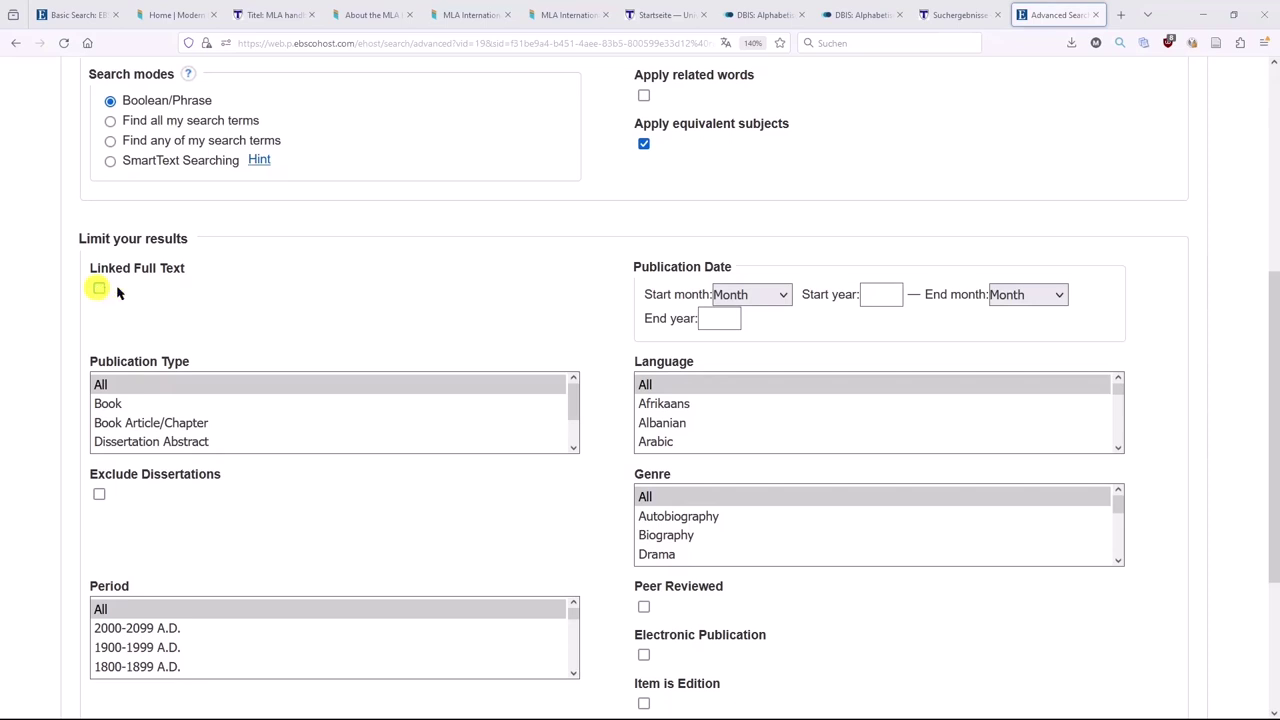
scroll(196, 304, "down", 2)
scroll(196, 304, "down", 2)
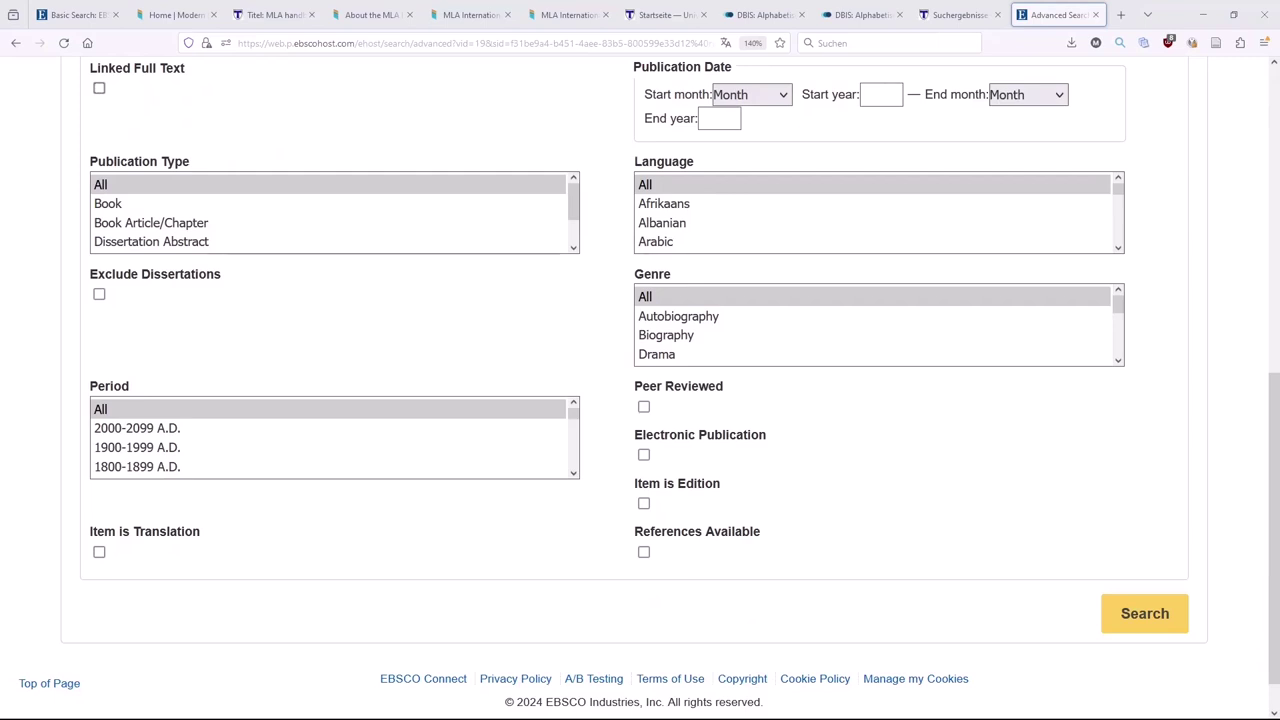
Limit the publication date to a start year of 2000.
scroll(514, 375, "up", 2)
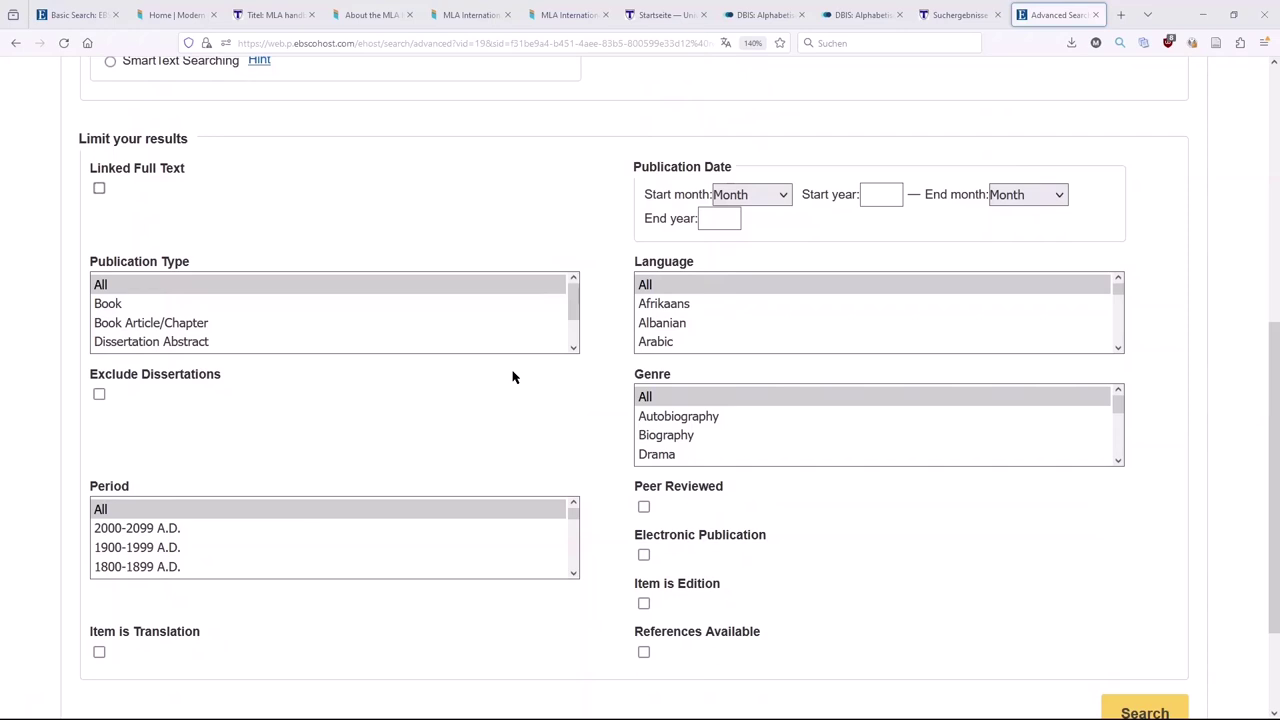
left_click(777, 199)
left_click(777, 199)
left_click(868, 196)
type("2000")
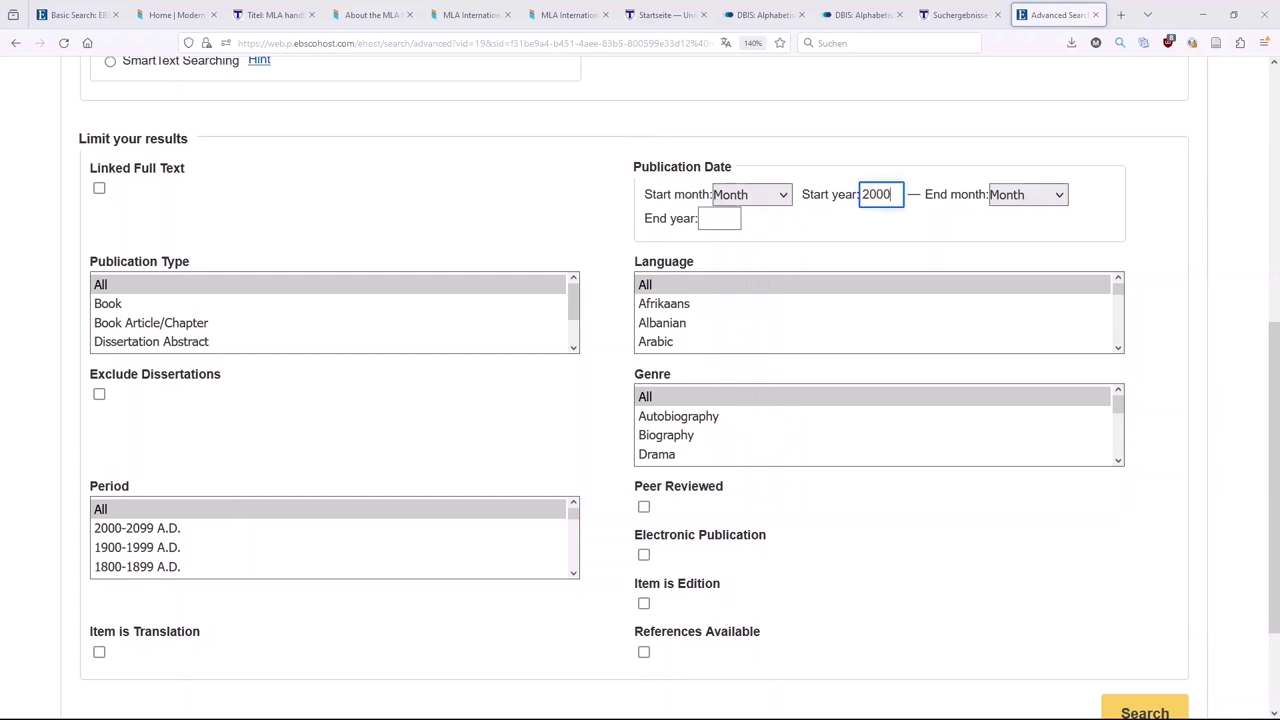
key("Tab")
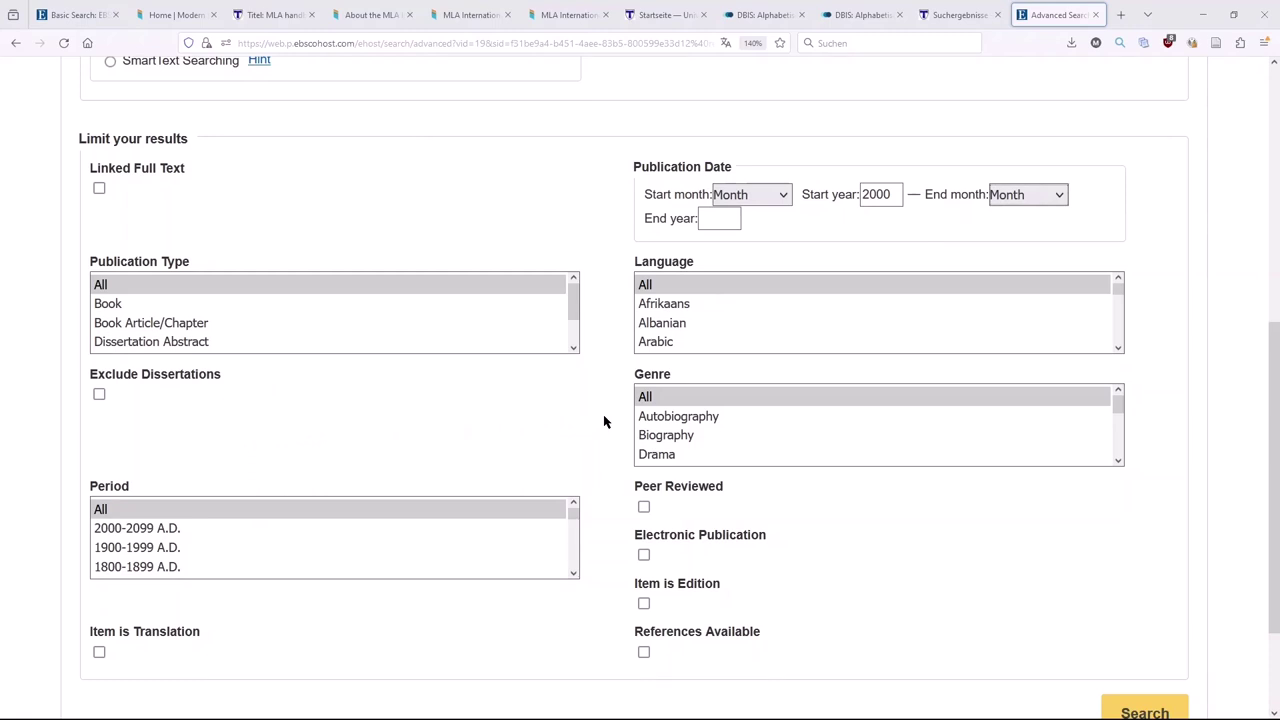
Open the list of databases that can be chosen for the search.
scroll(604, 421, "up", 5)
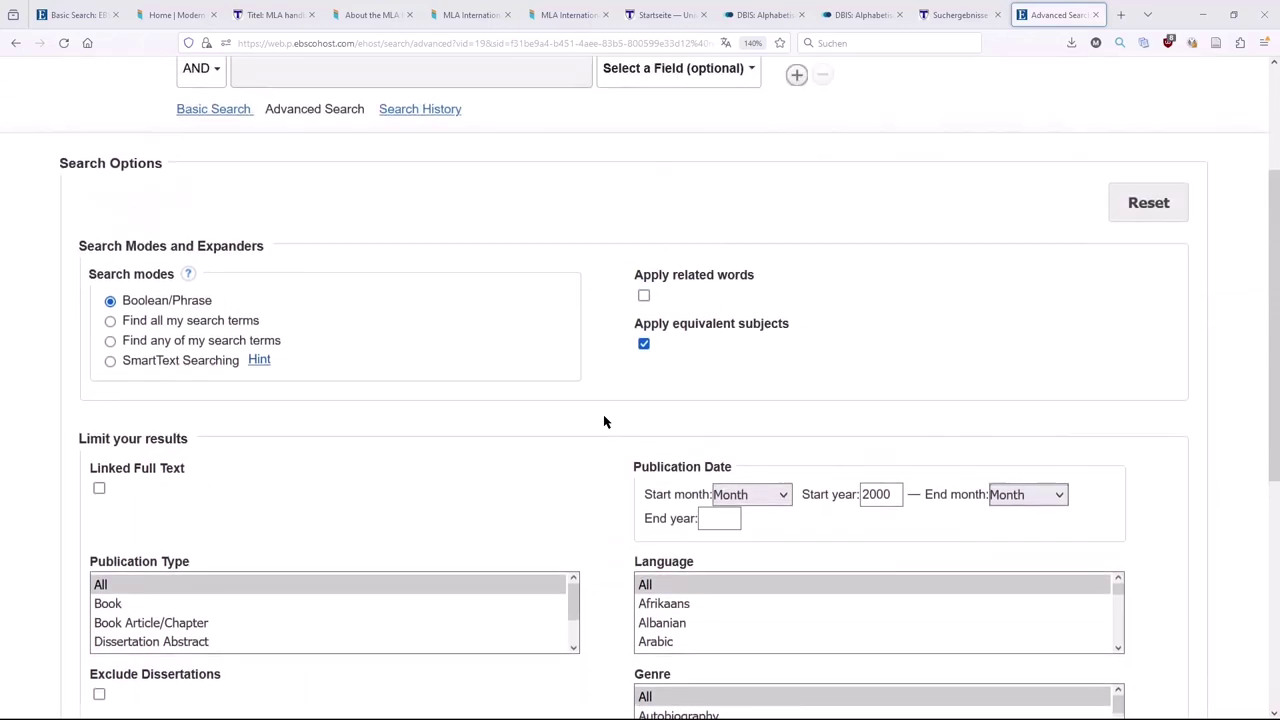
scroll(603, 421, "up", 3)
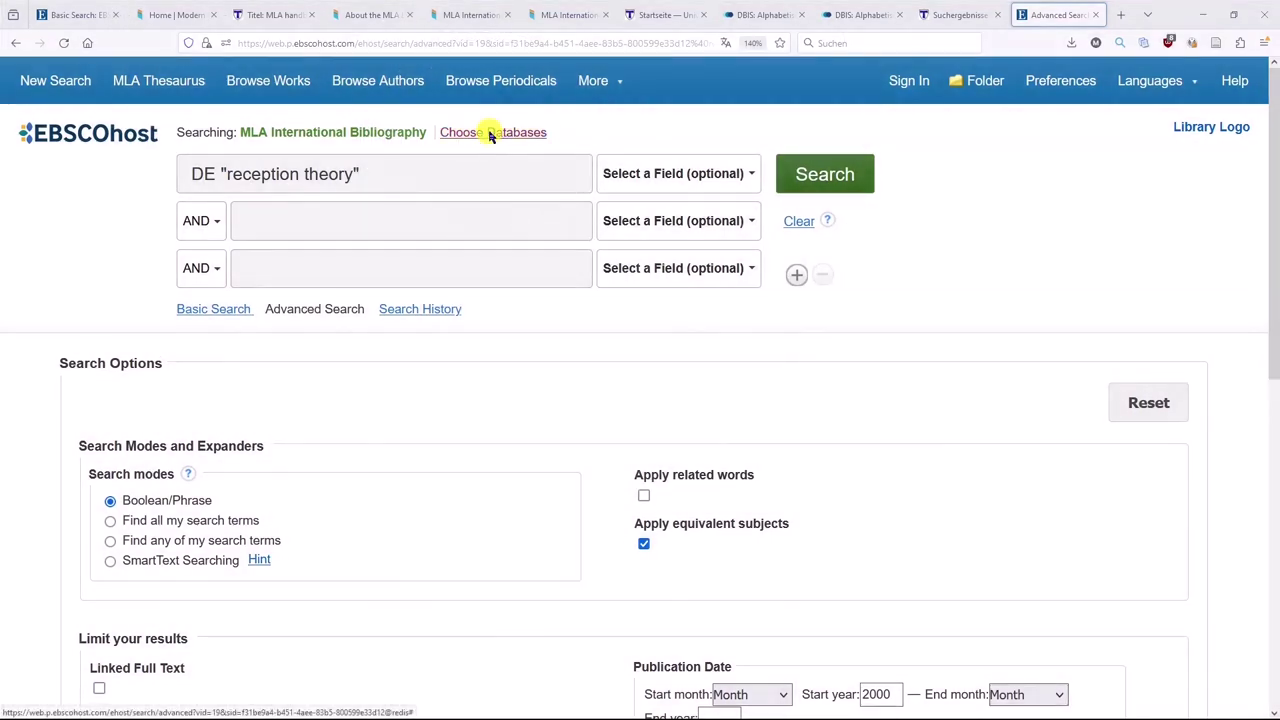
left_click(490, 135)
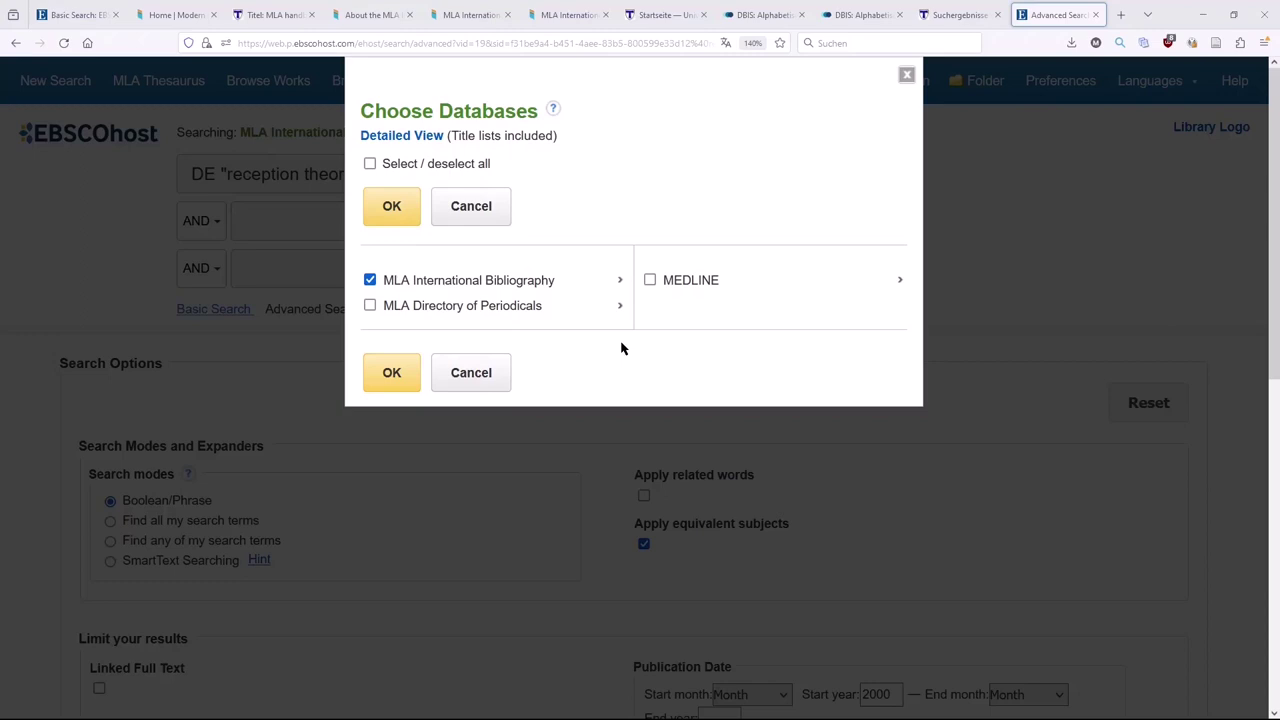
Dismiss the database selection without changing it and limit the genre to Letters.
key("Escape")
scroll(621, 348, "down", 6)
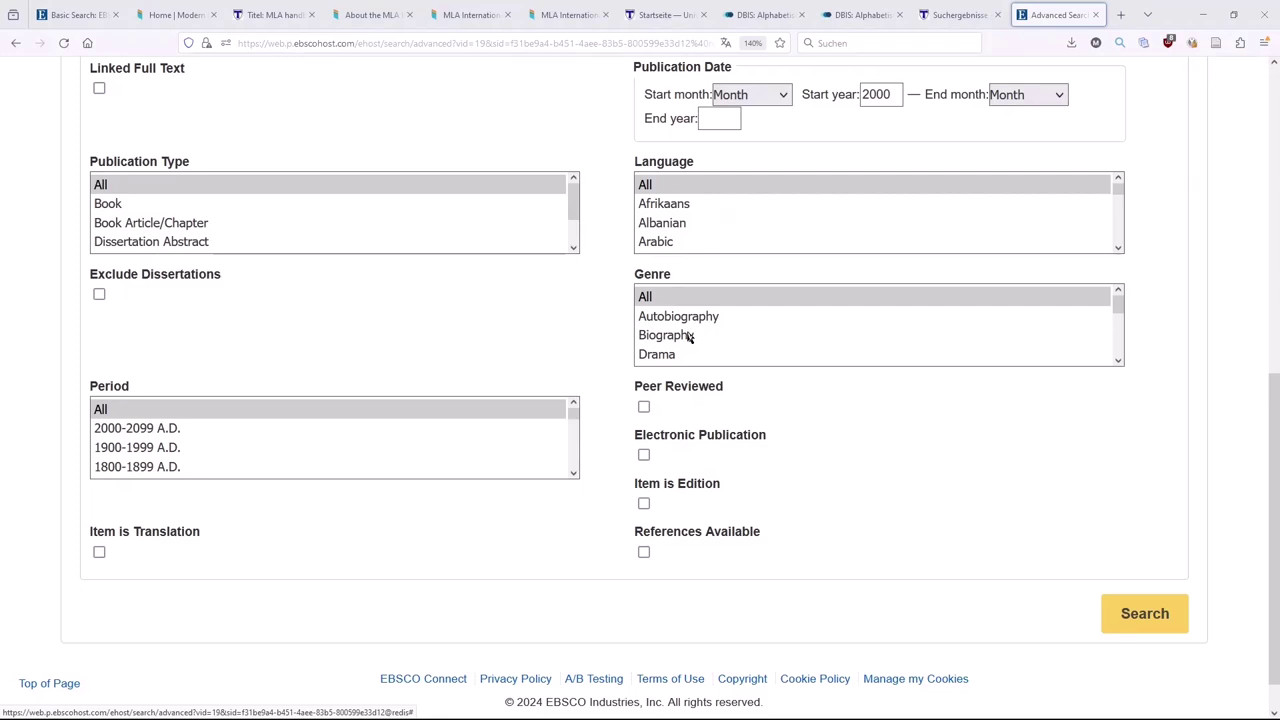
scroll(687, 337, "down", 2)
scroll(688, 337, "down", 5)
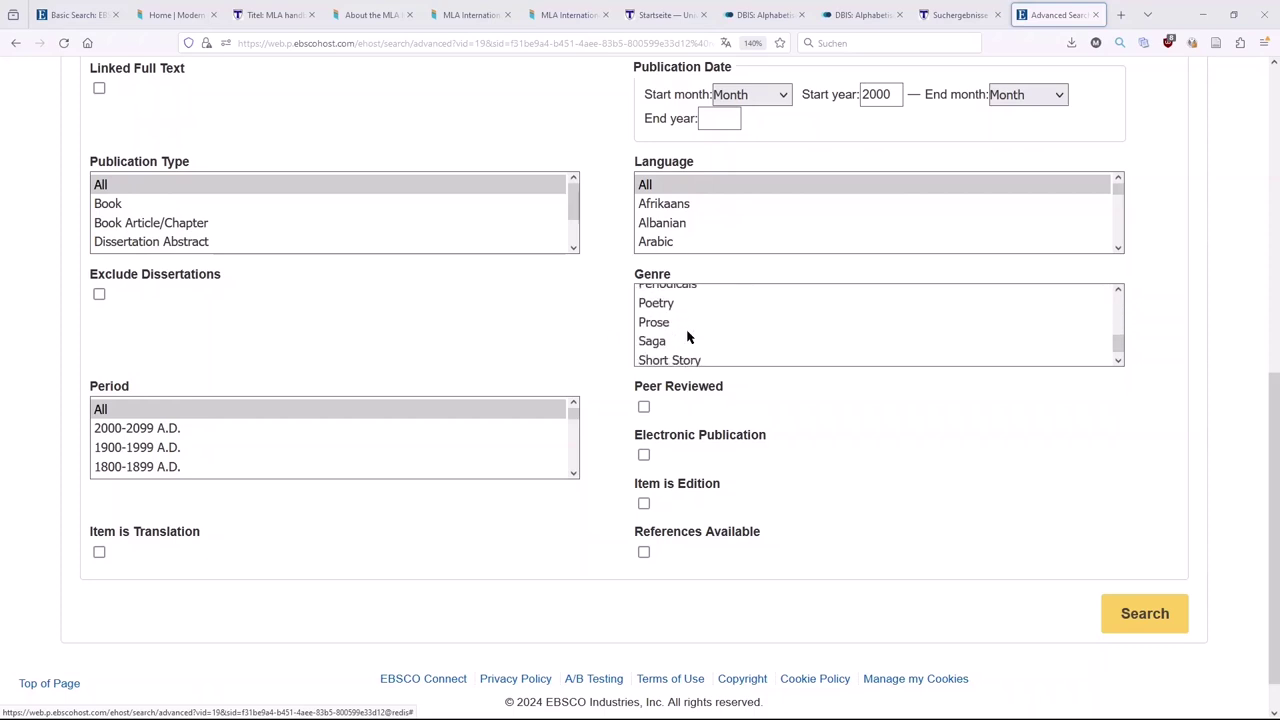
scroll(686, 334, "up", 2)
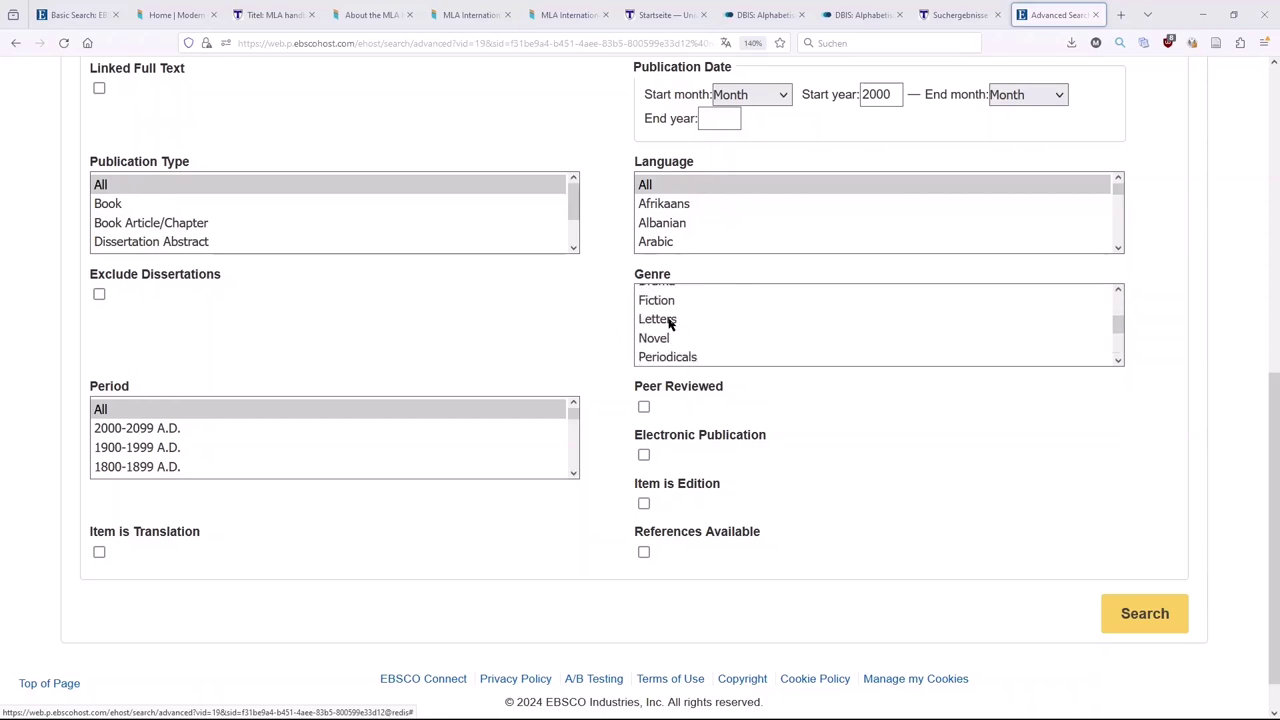
left_click(668, 321)
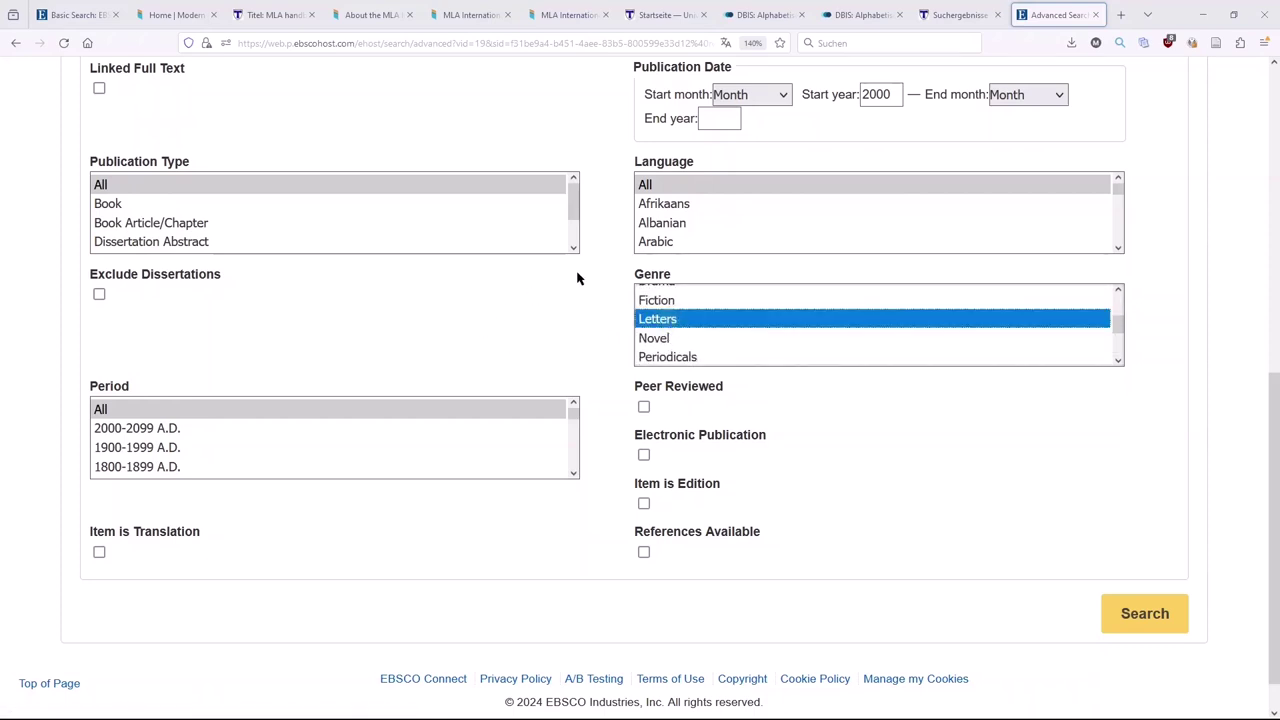
Limit the period to both 1500-1599 A.D. and 1600-1699 A.D.
scroll(378, 453, "down", 2)
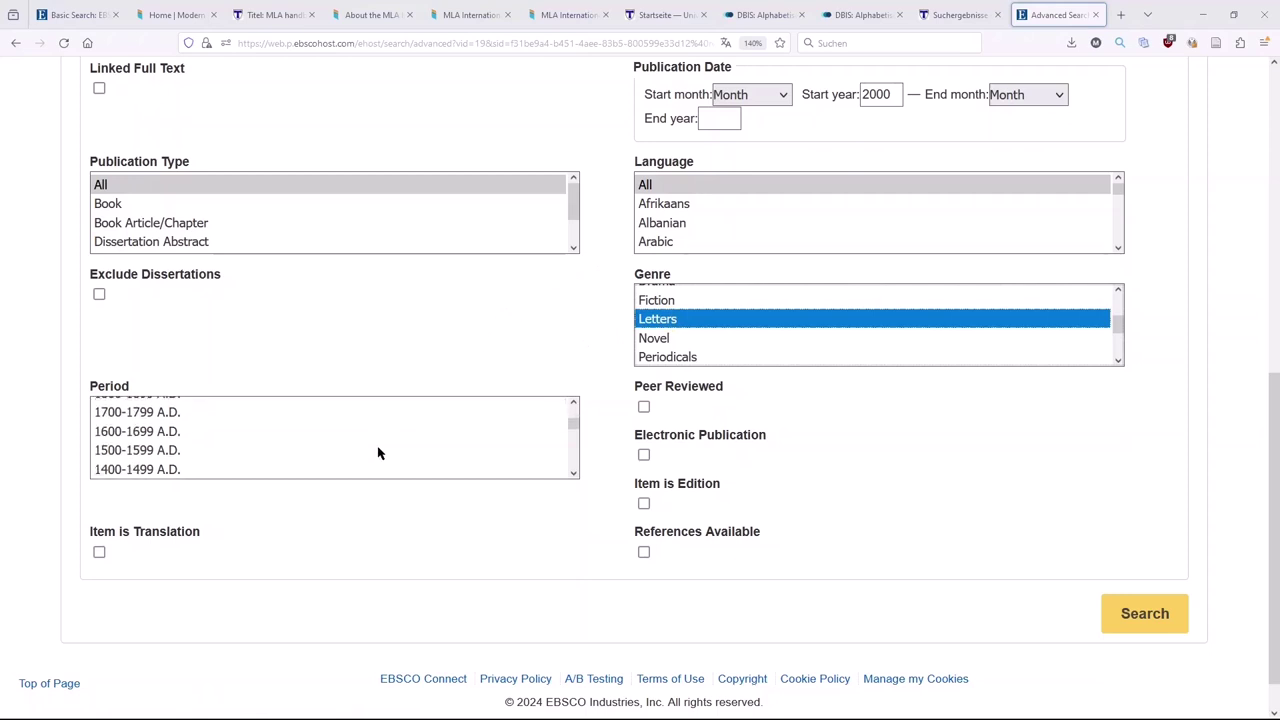
left_click(186, 451)
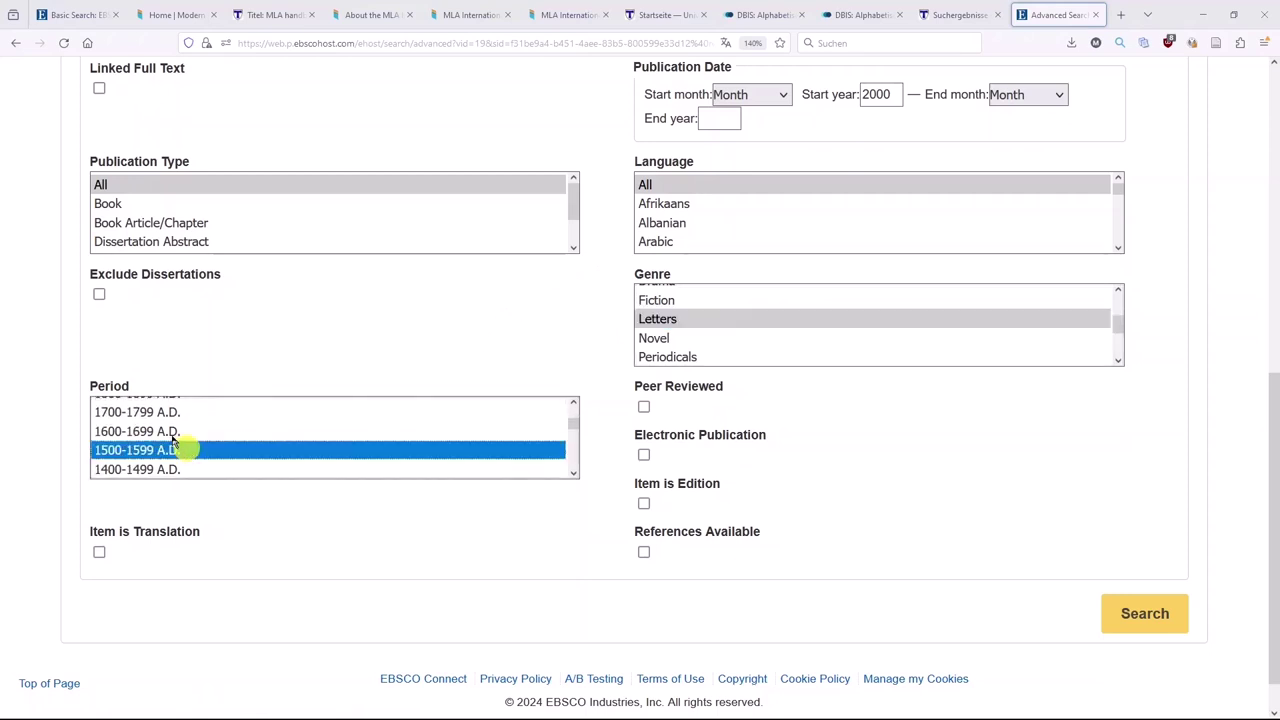
left_click(162, 434, "ctrl")
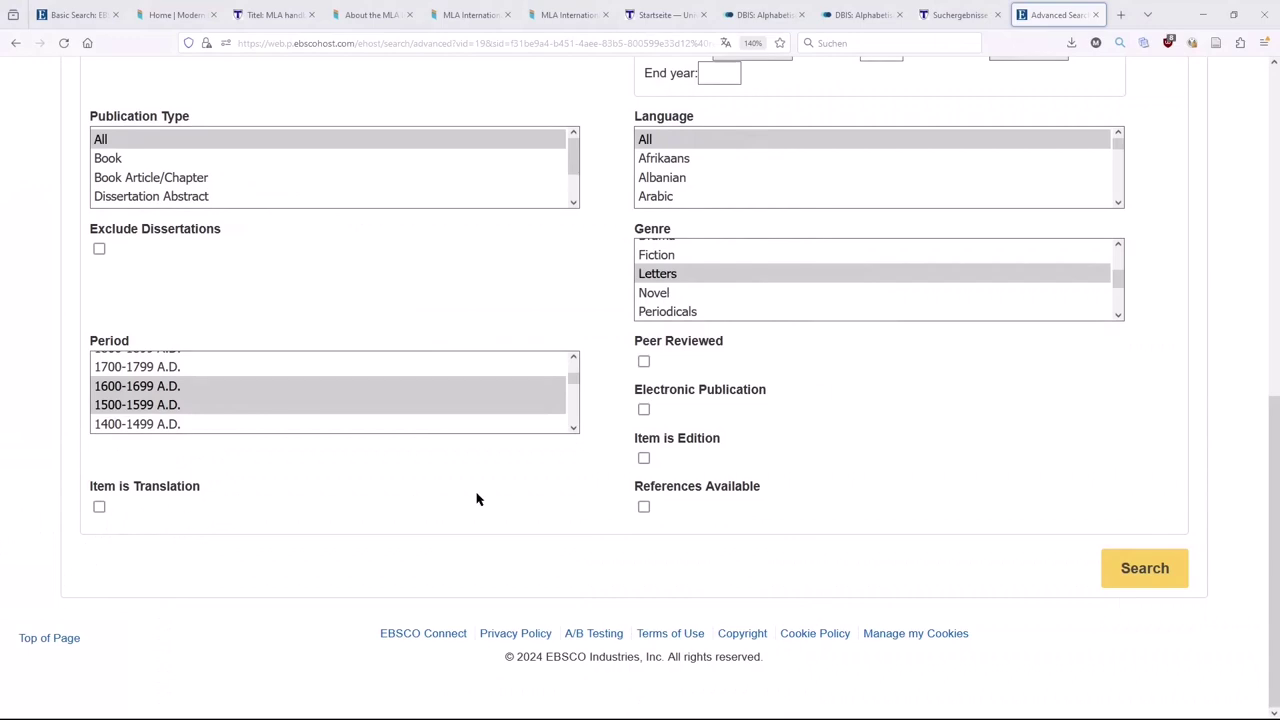
Restrict the results to items that are editions and run a search for "schiller" without choosing a field.
left_click(644, 457)
scroll(871, 434, "up", 7)
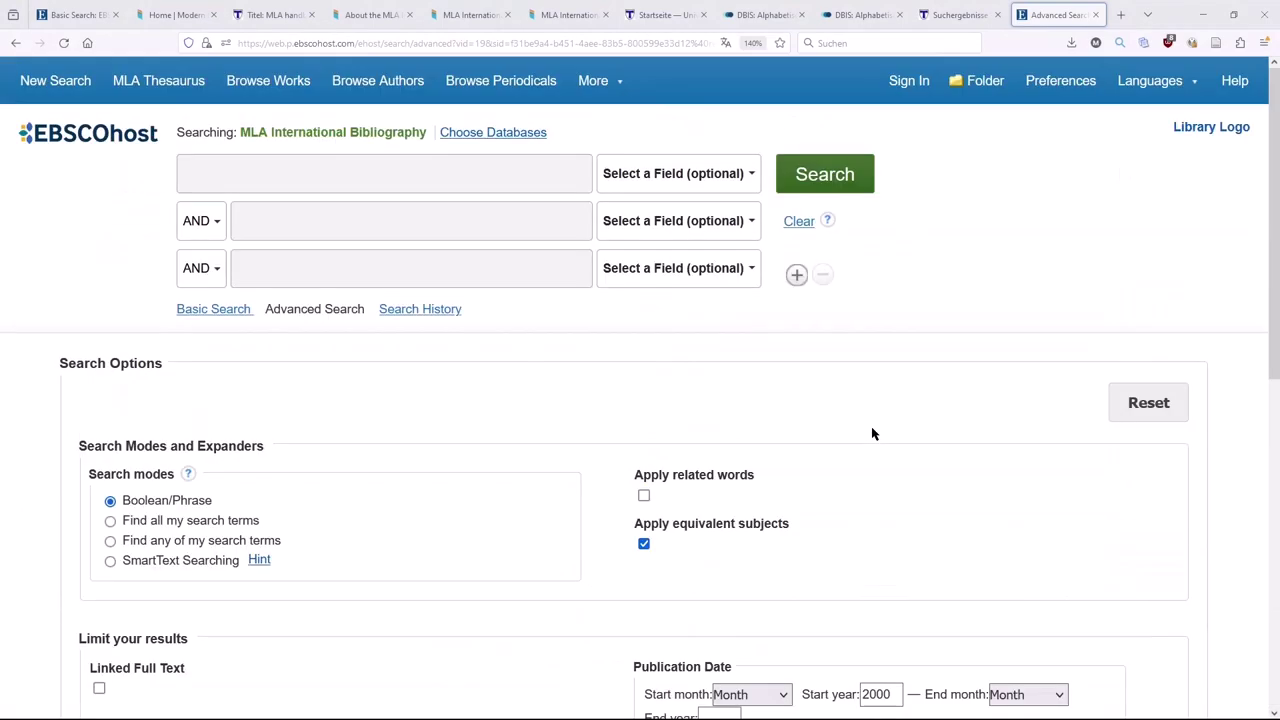
left_click(377, 172)
type("schiller")
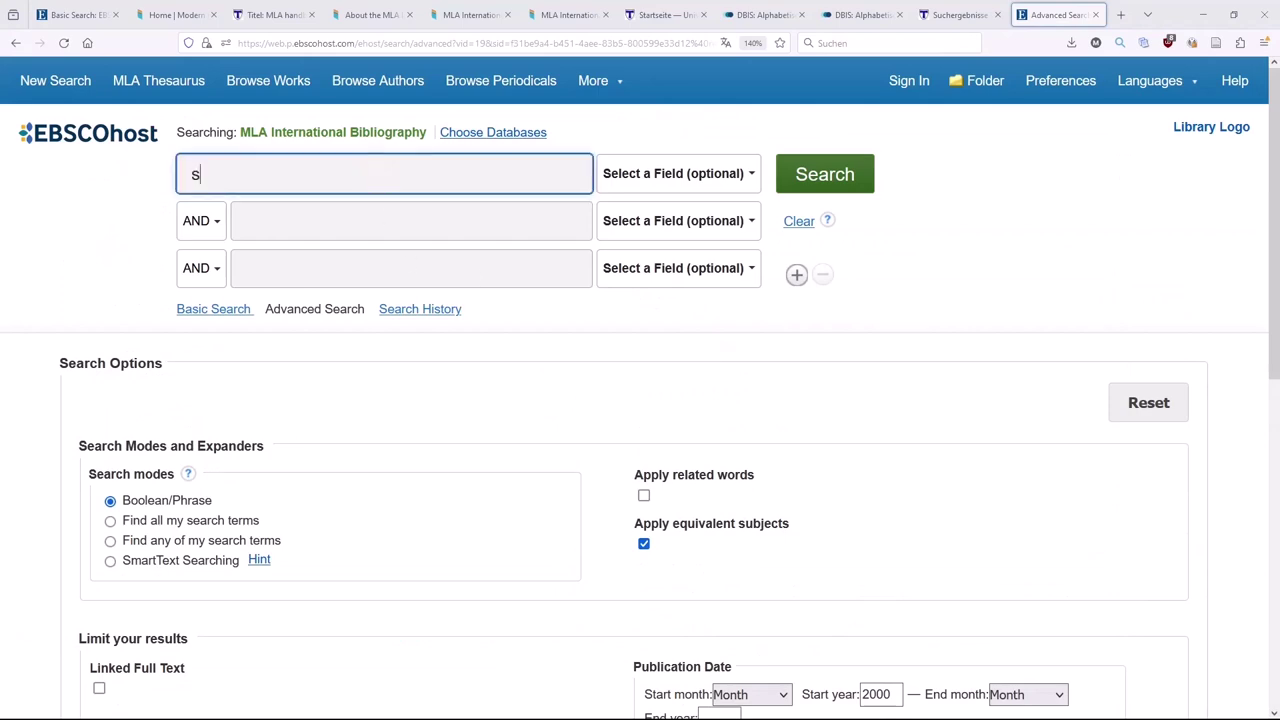
key("Return")
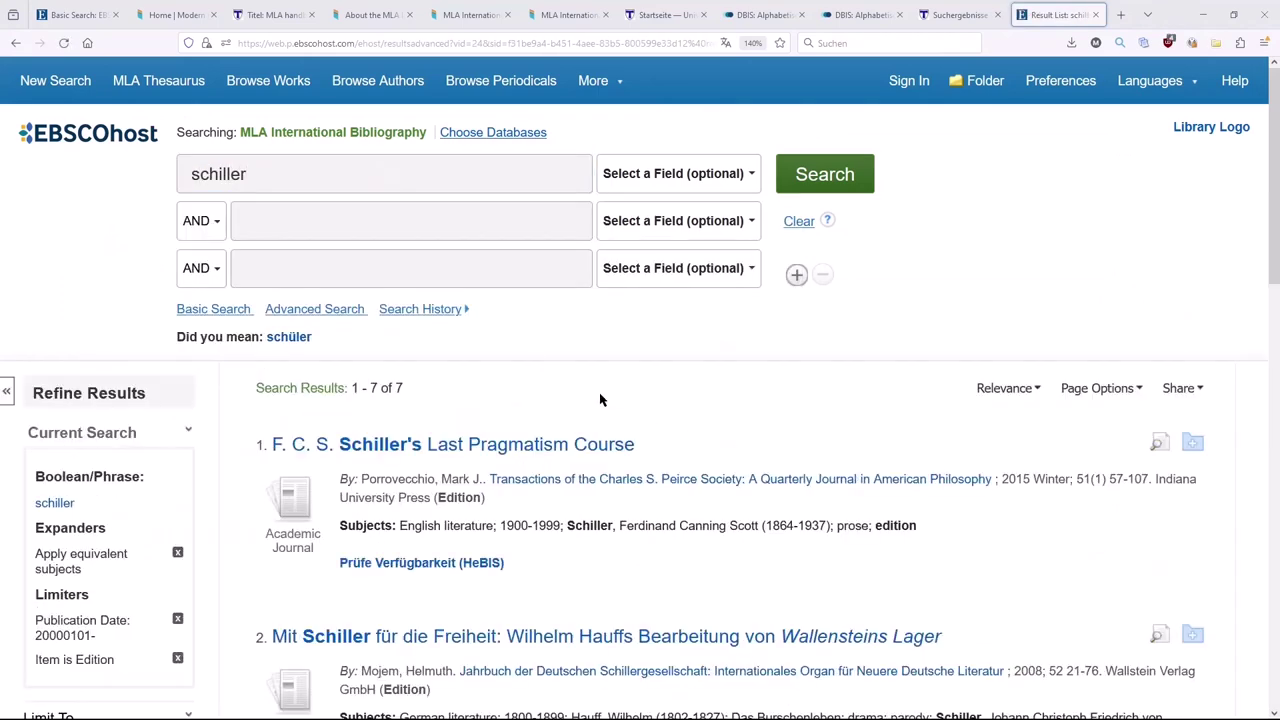